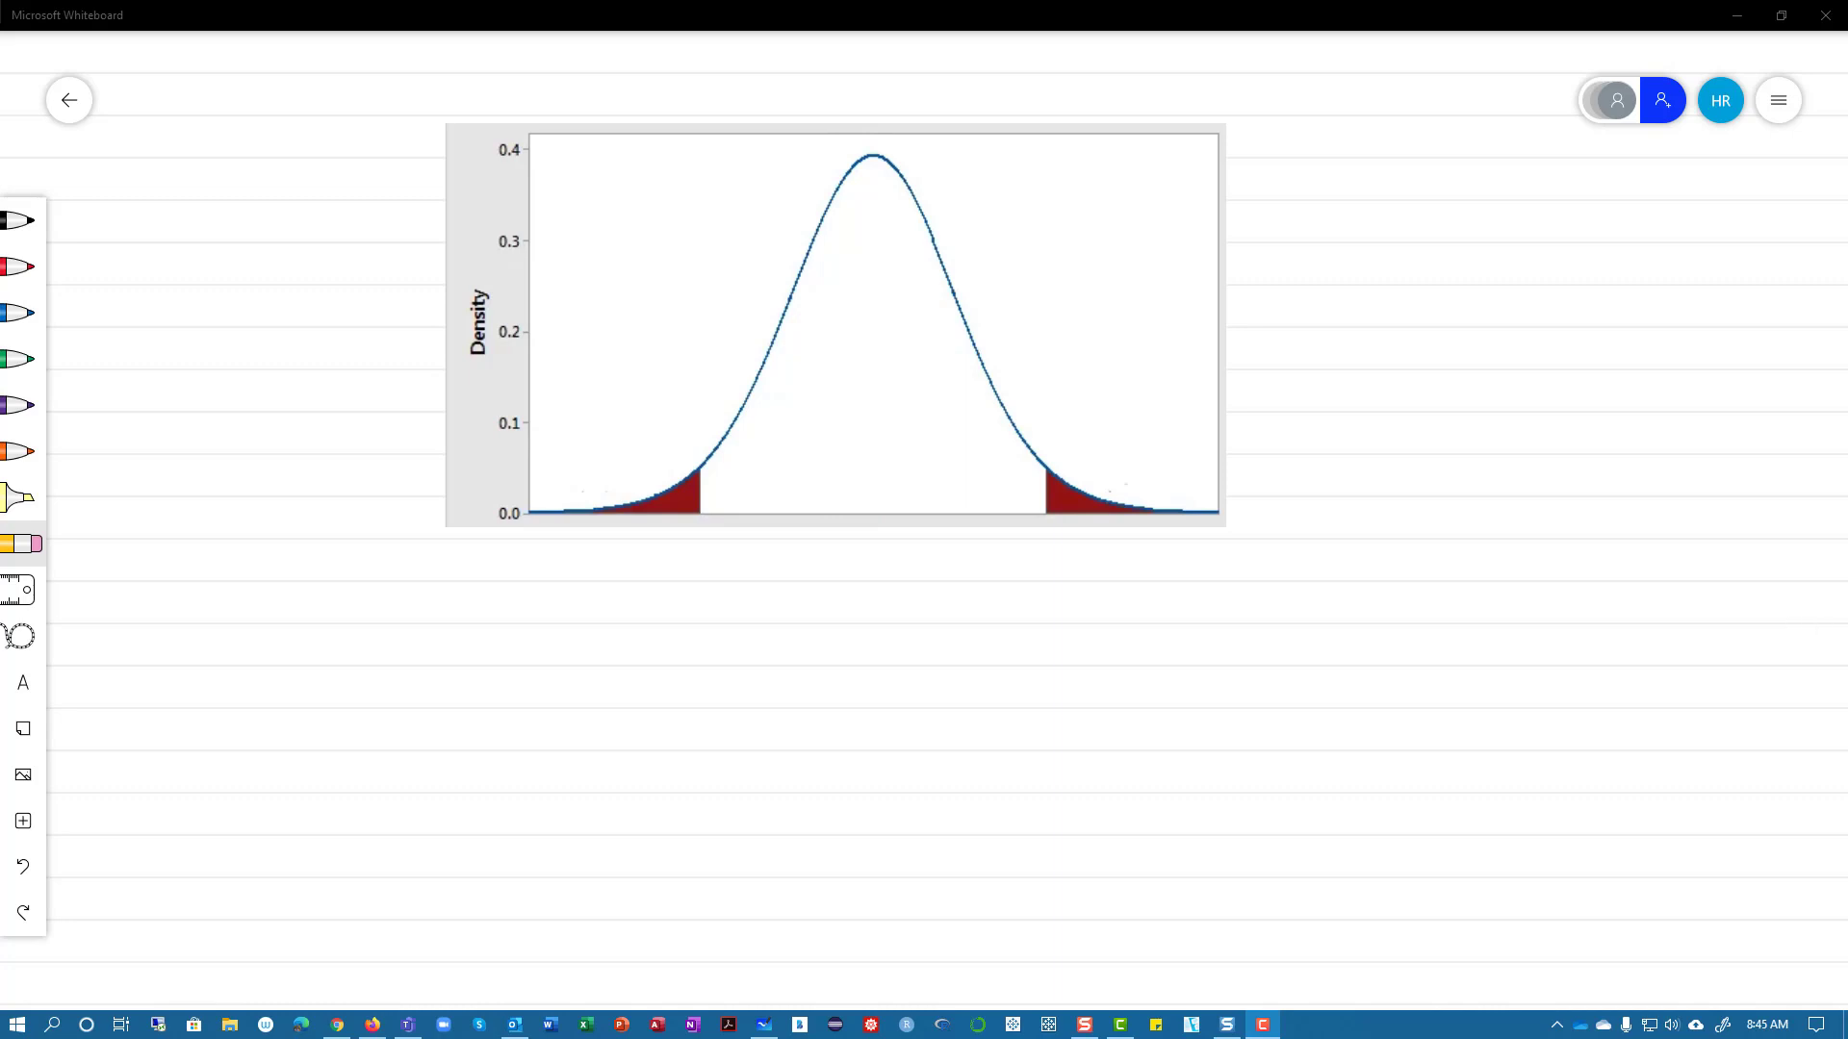
Type a two-line note beside the right tail: 'With a null hypothesis distribution' / 'you have the center'
click(23, 684)
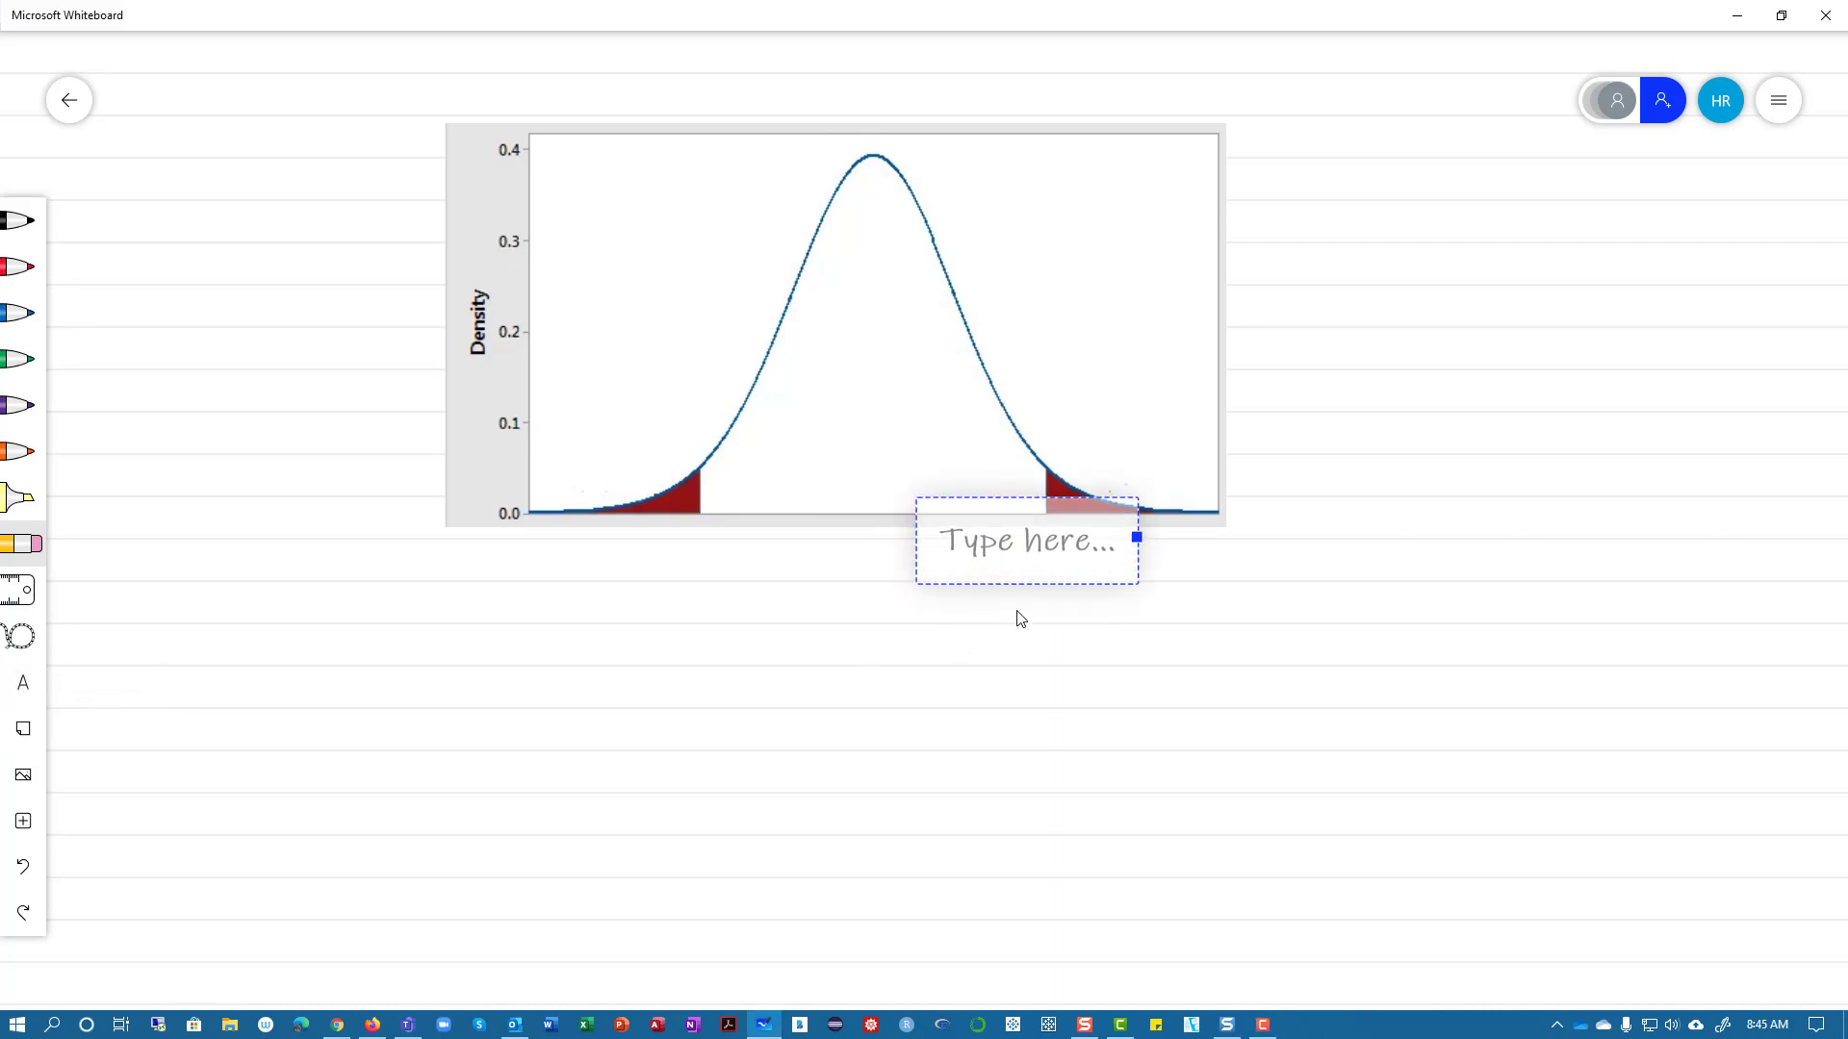
drag(1022, 590, 949, 578)
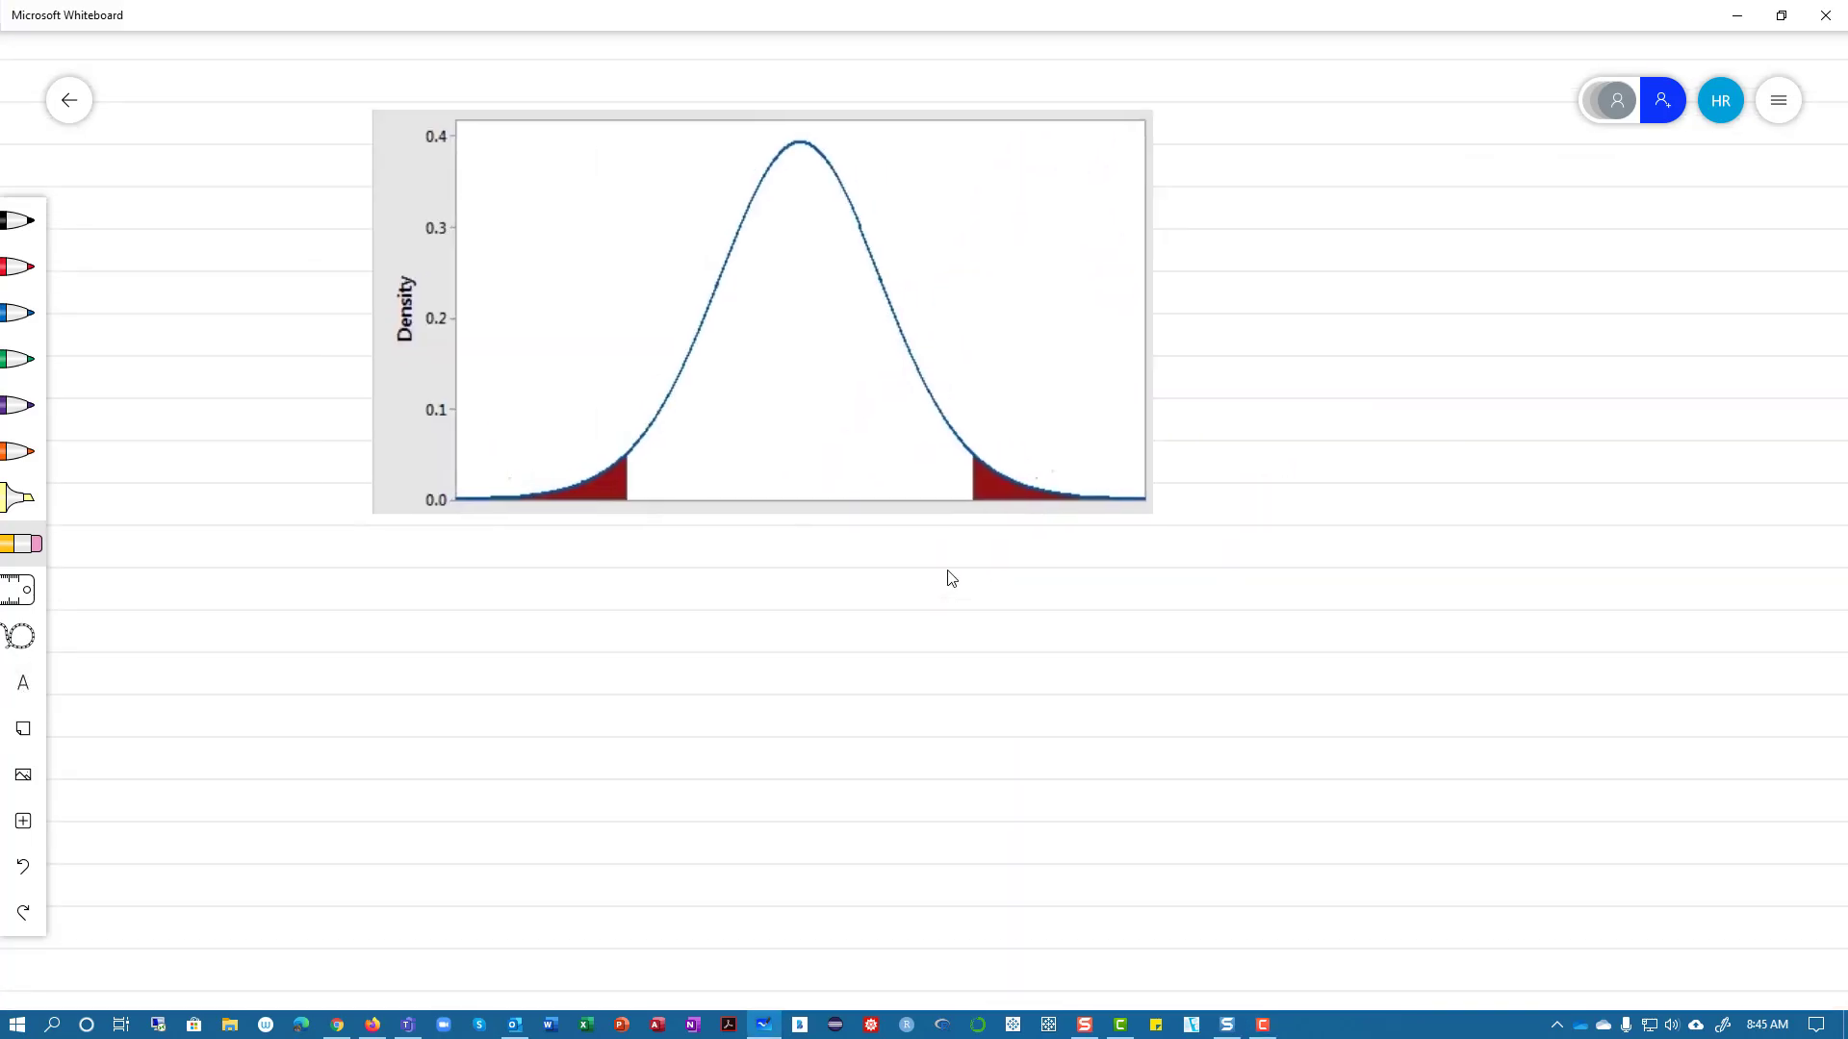
click(27, 689)
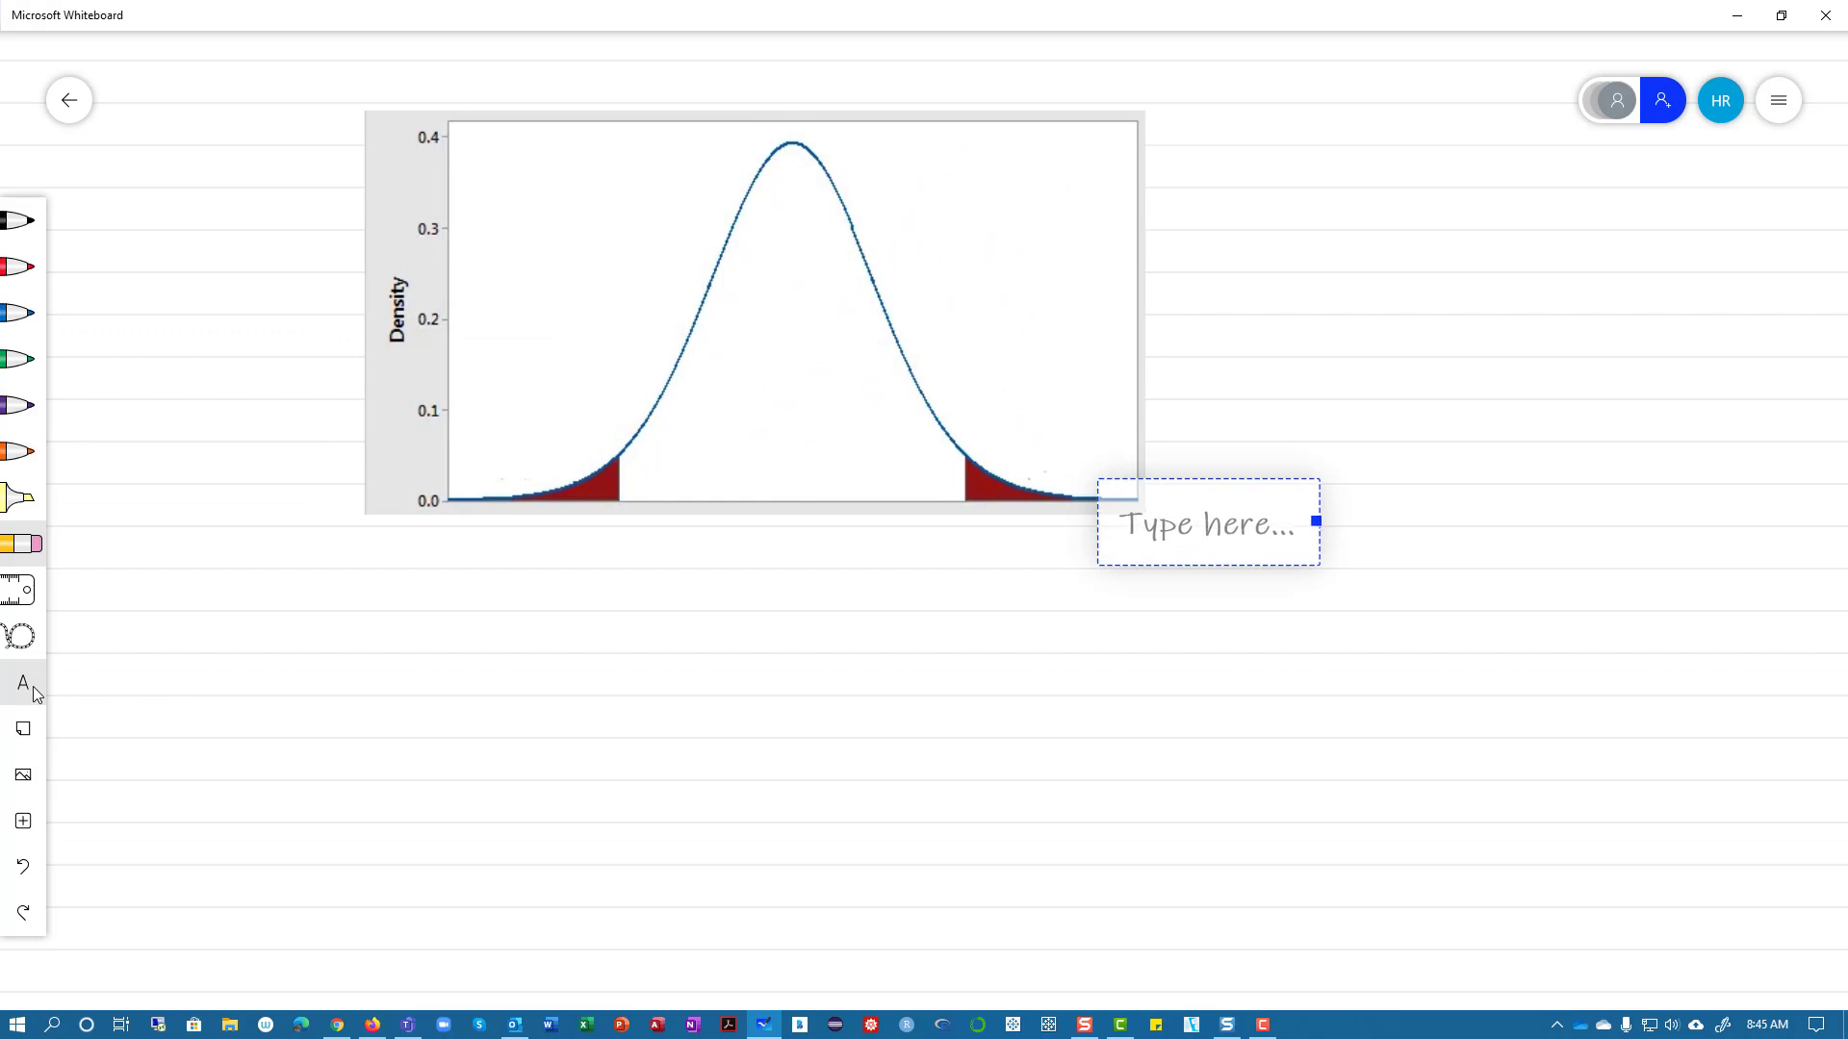
text(With )
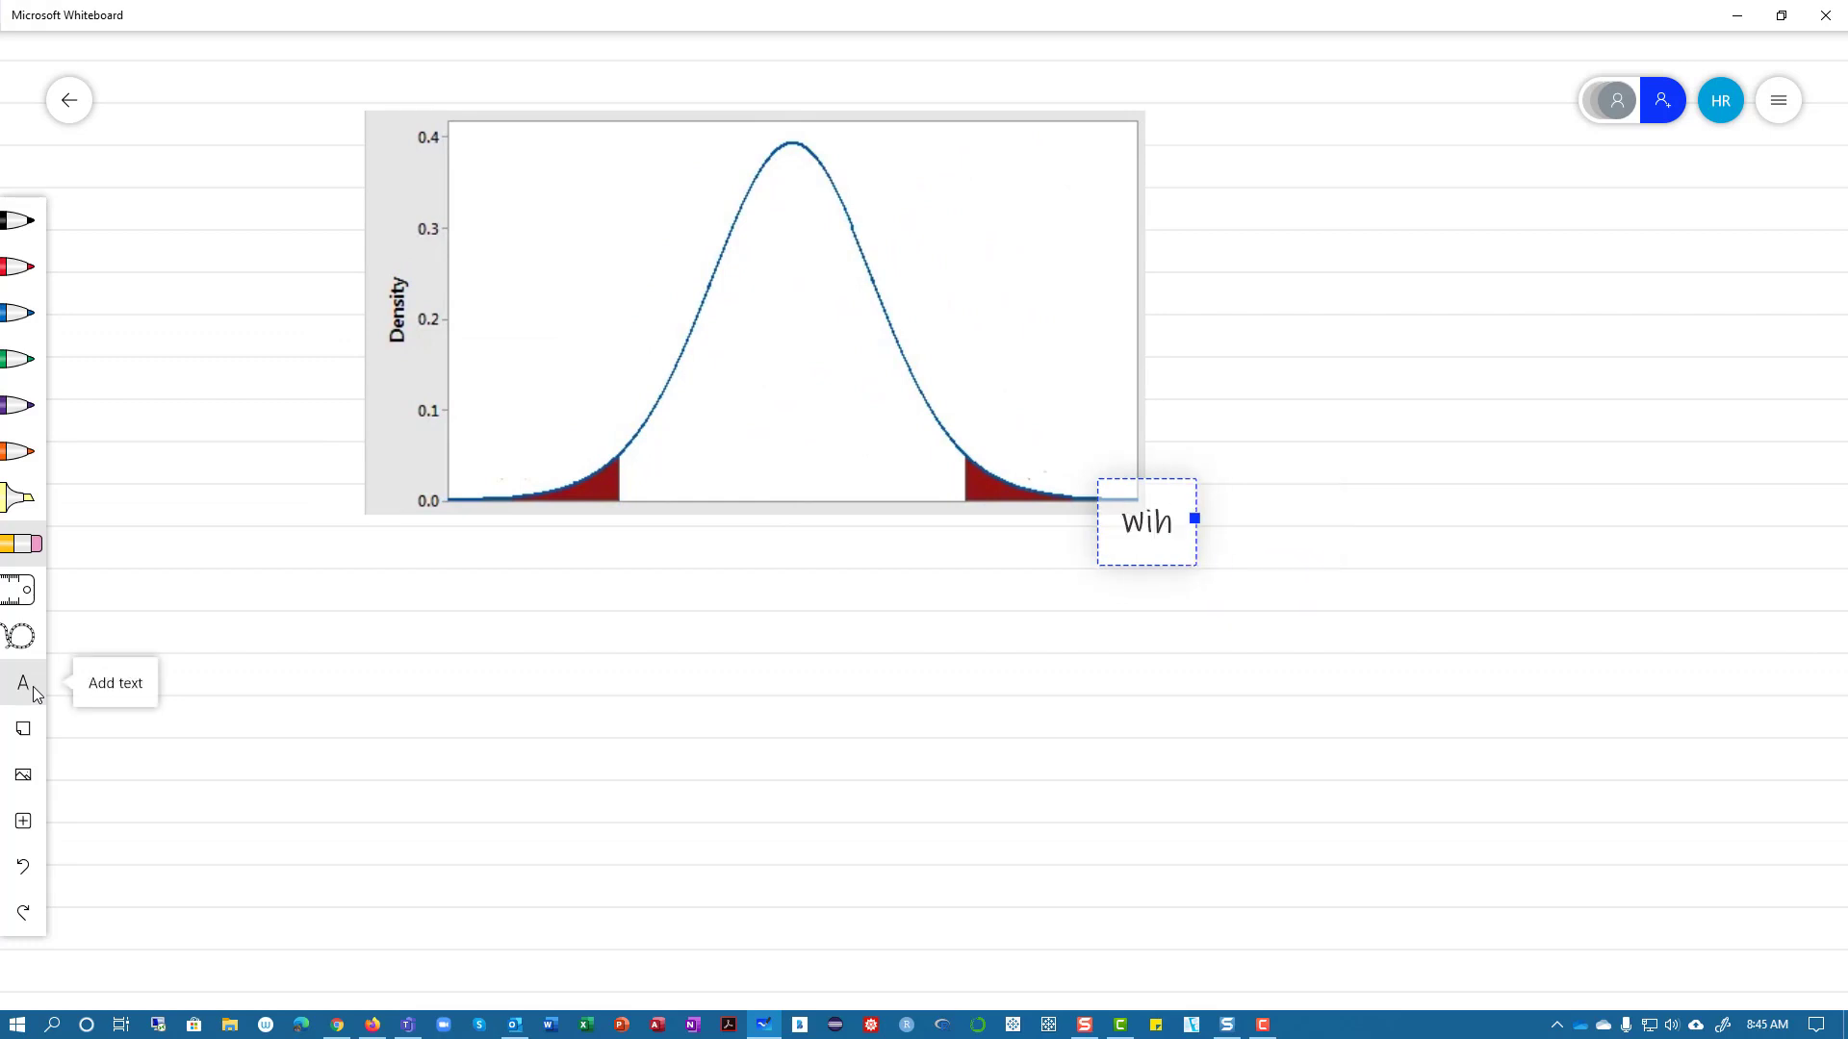
text(a nu)
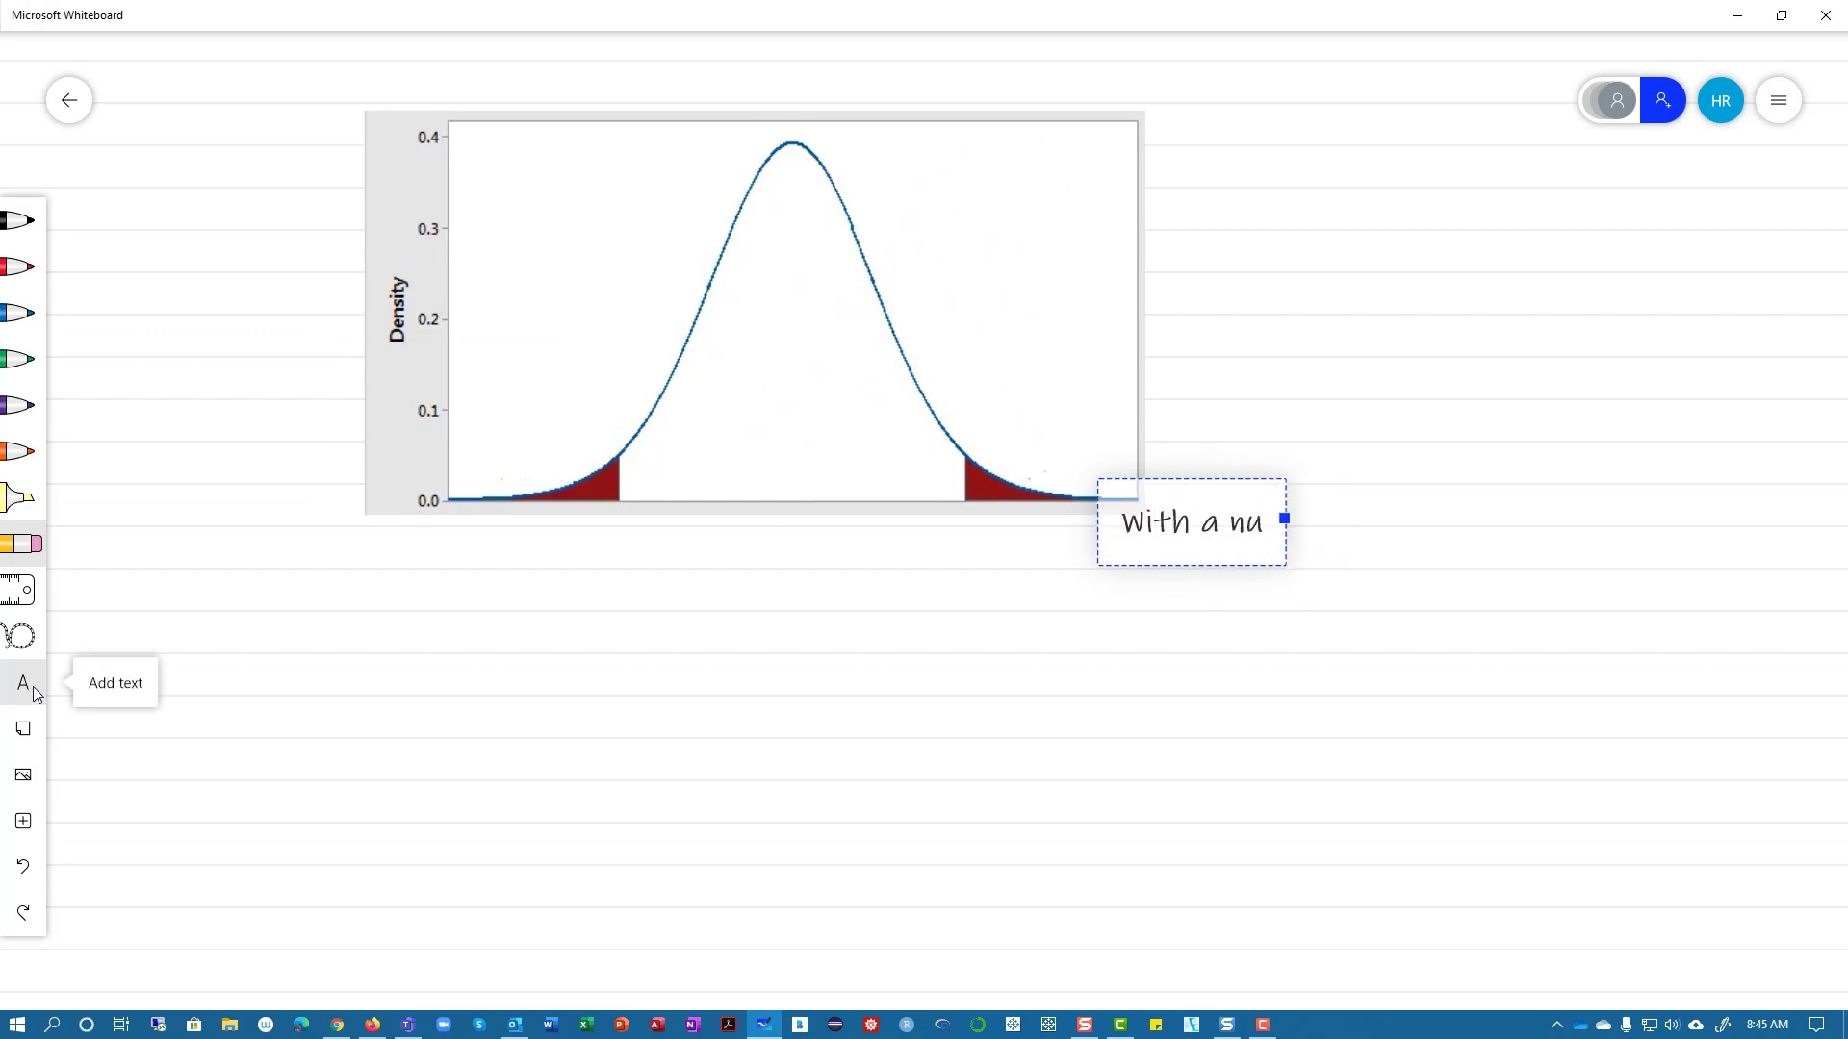
text(ll hypoth)
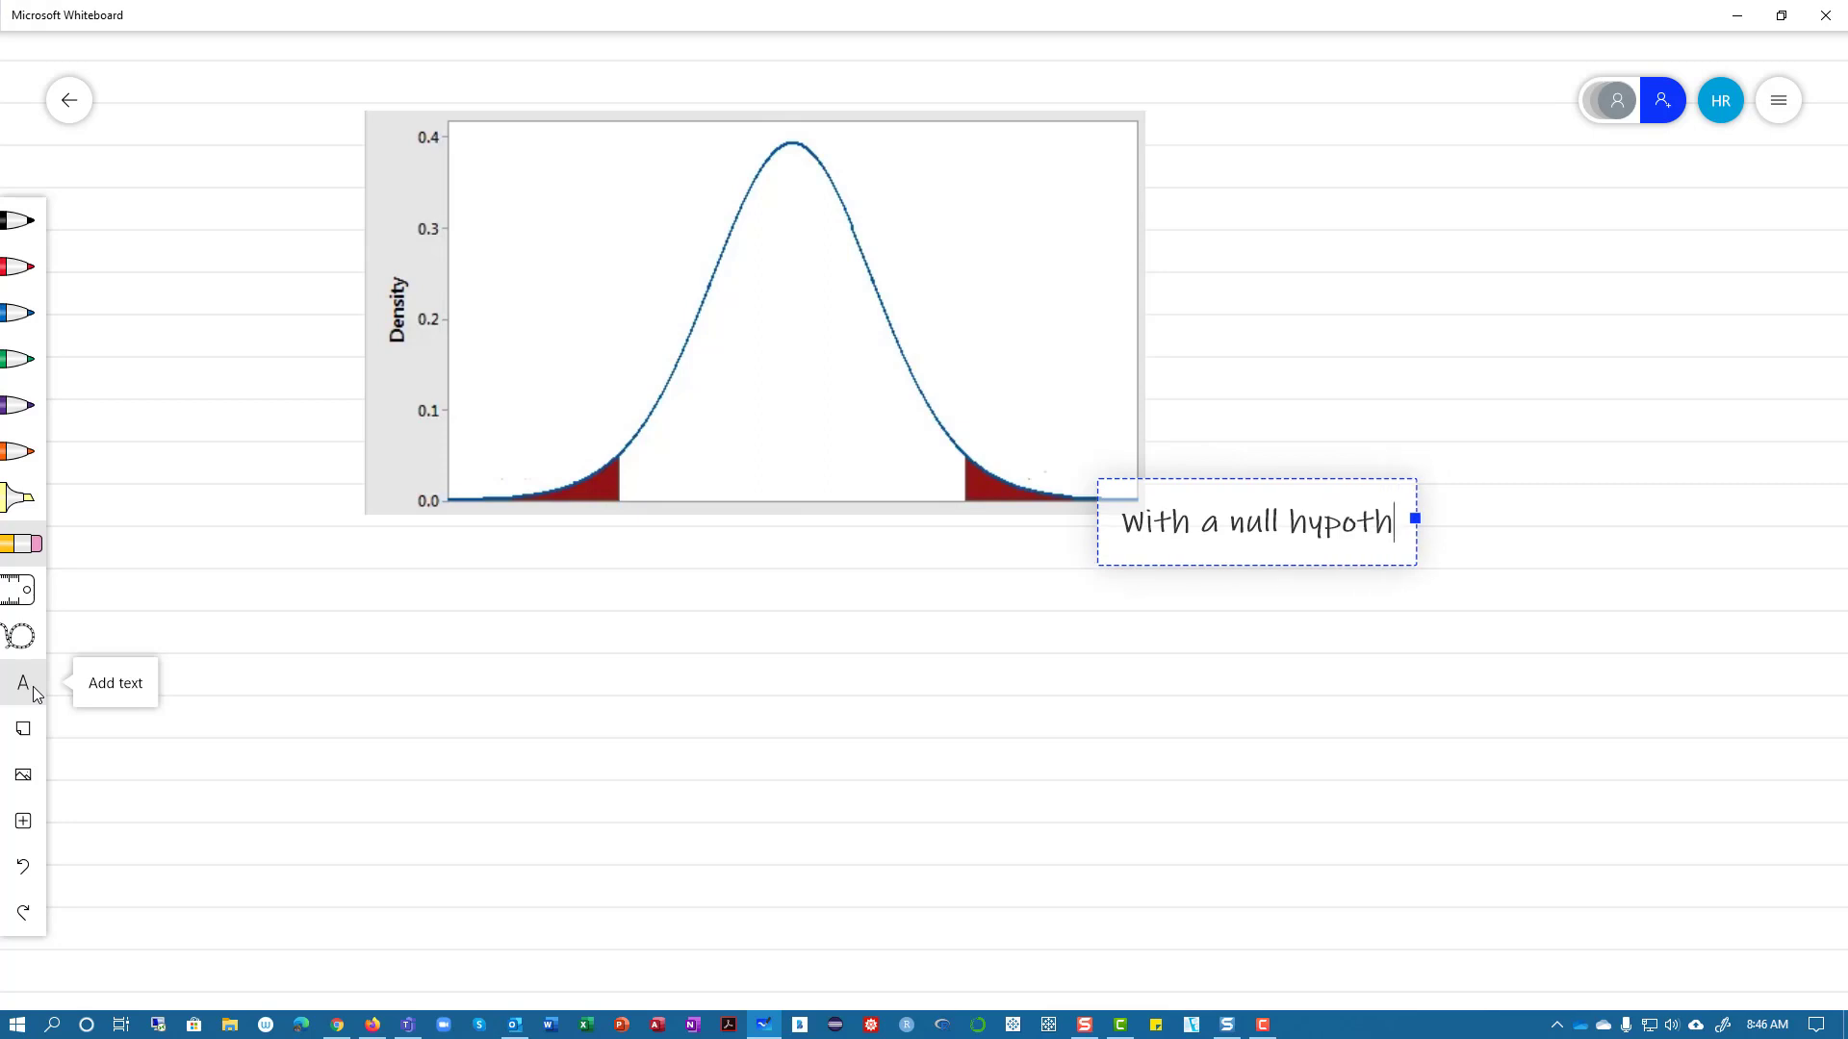
text(esis distribution)
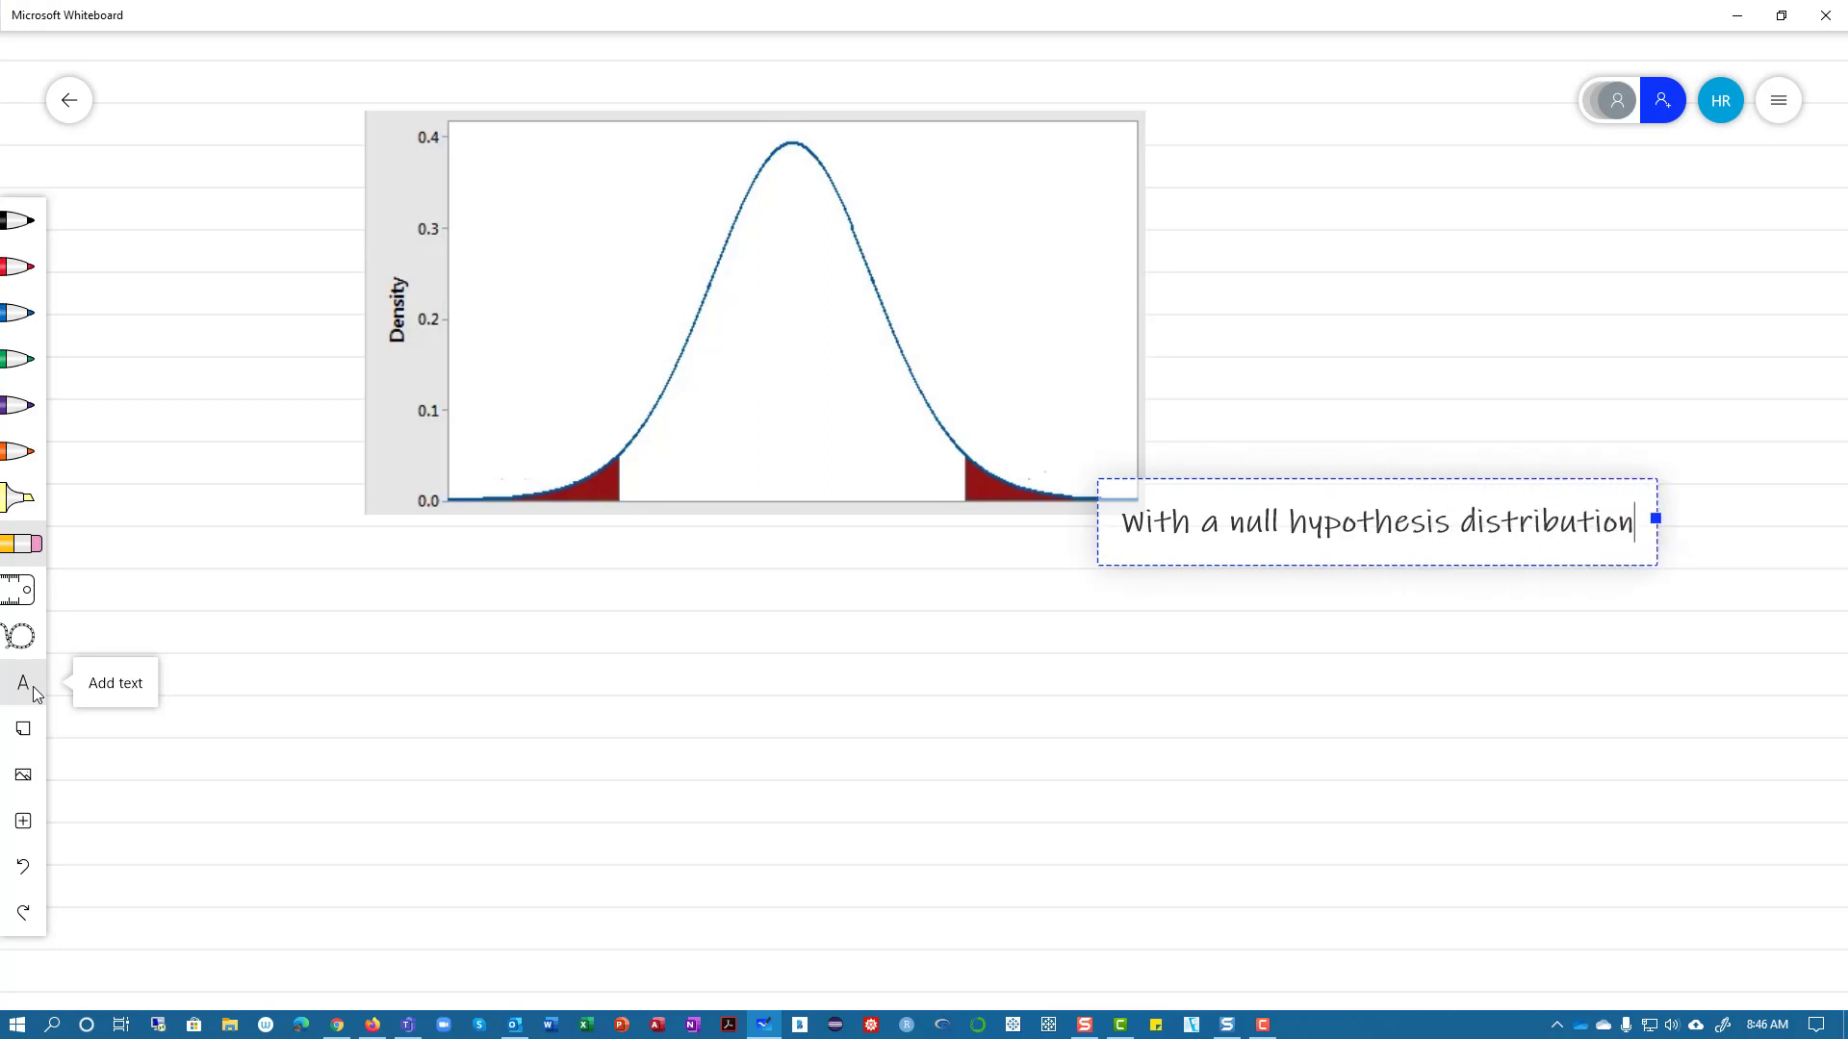
key(Return)
text(you have the center)
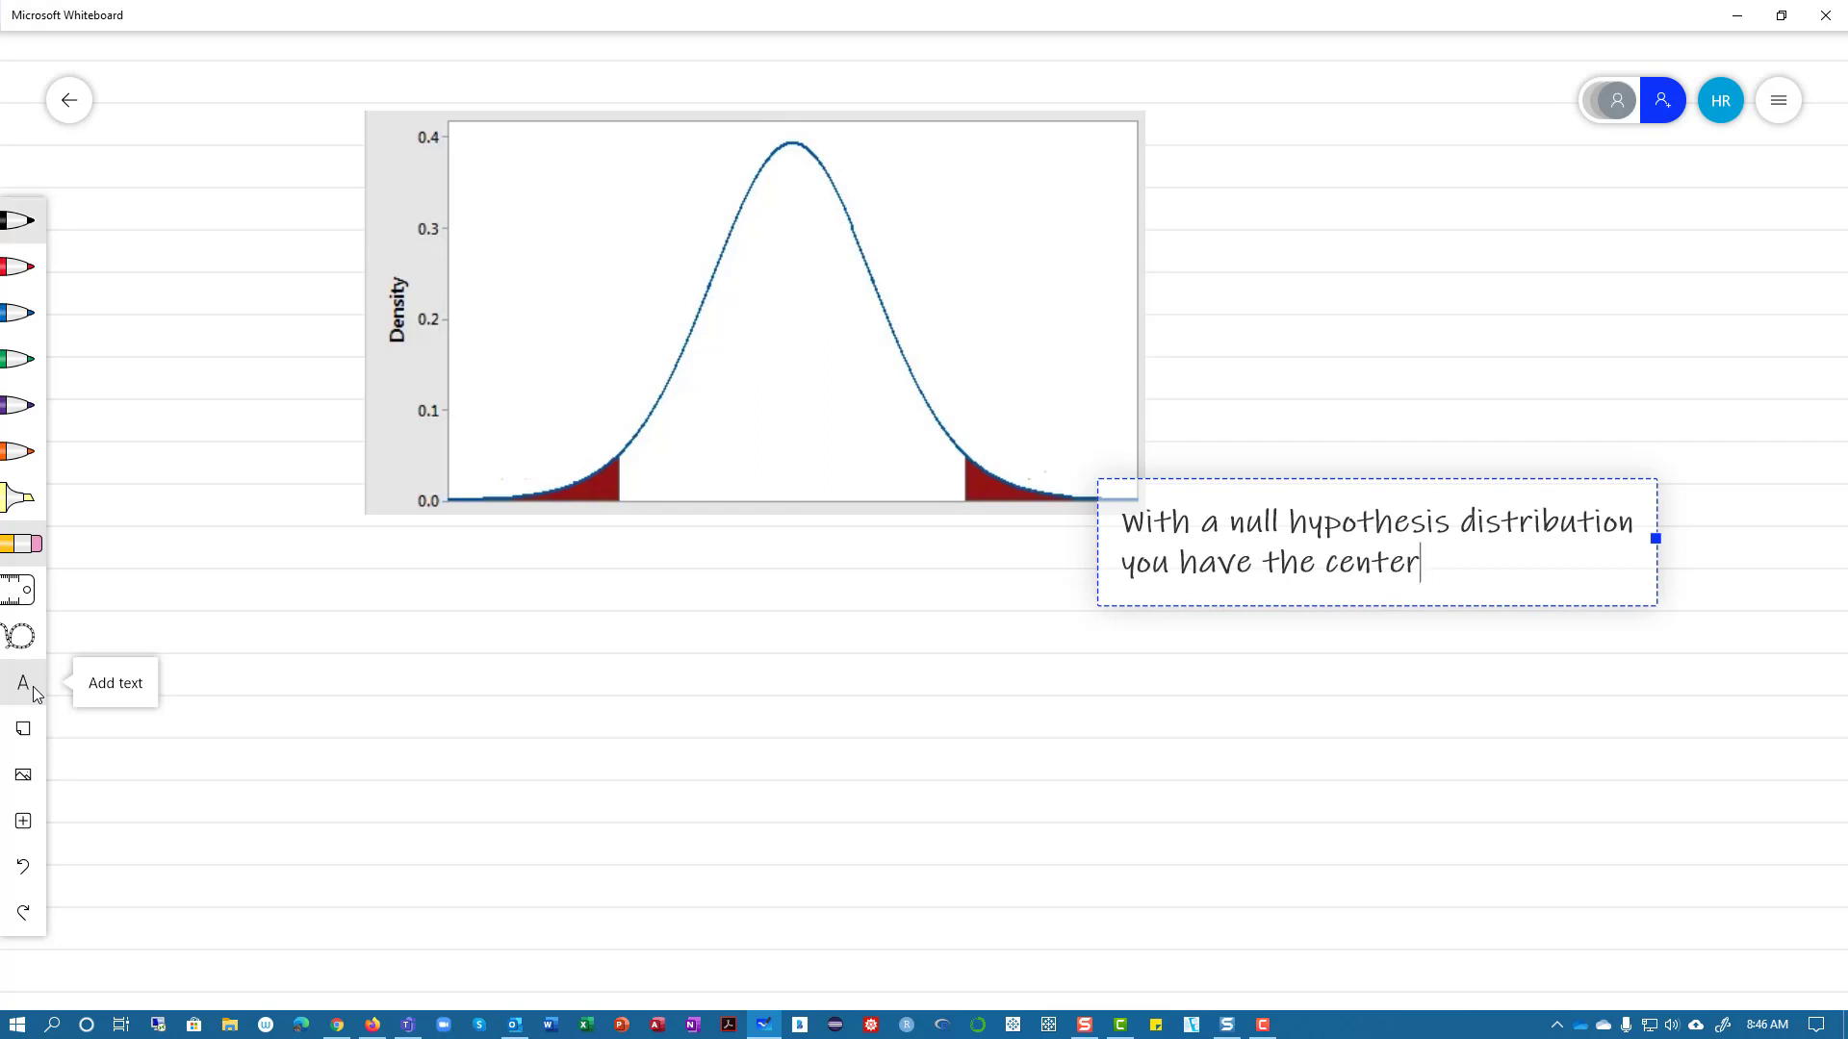
key(Escape)
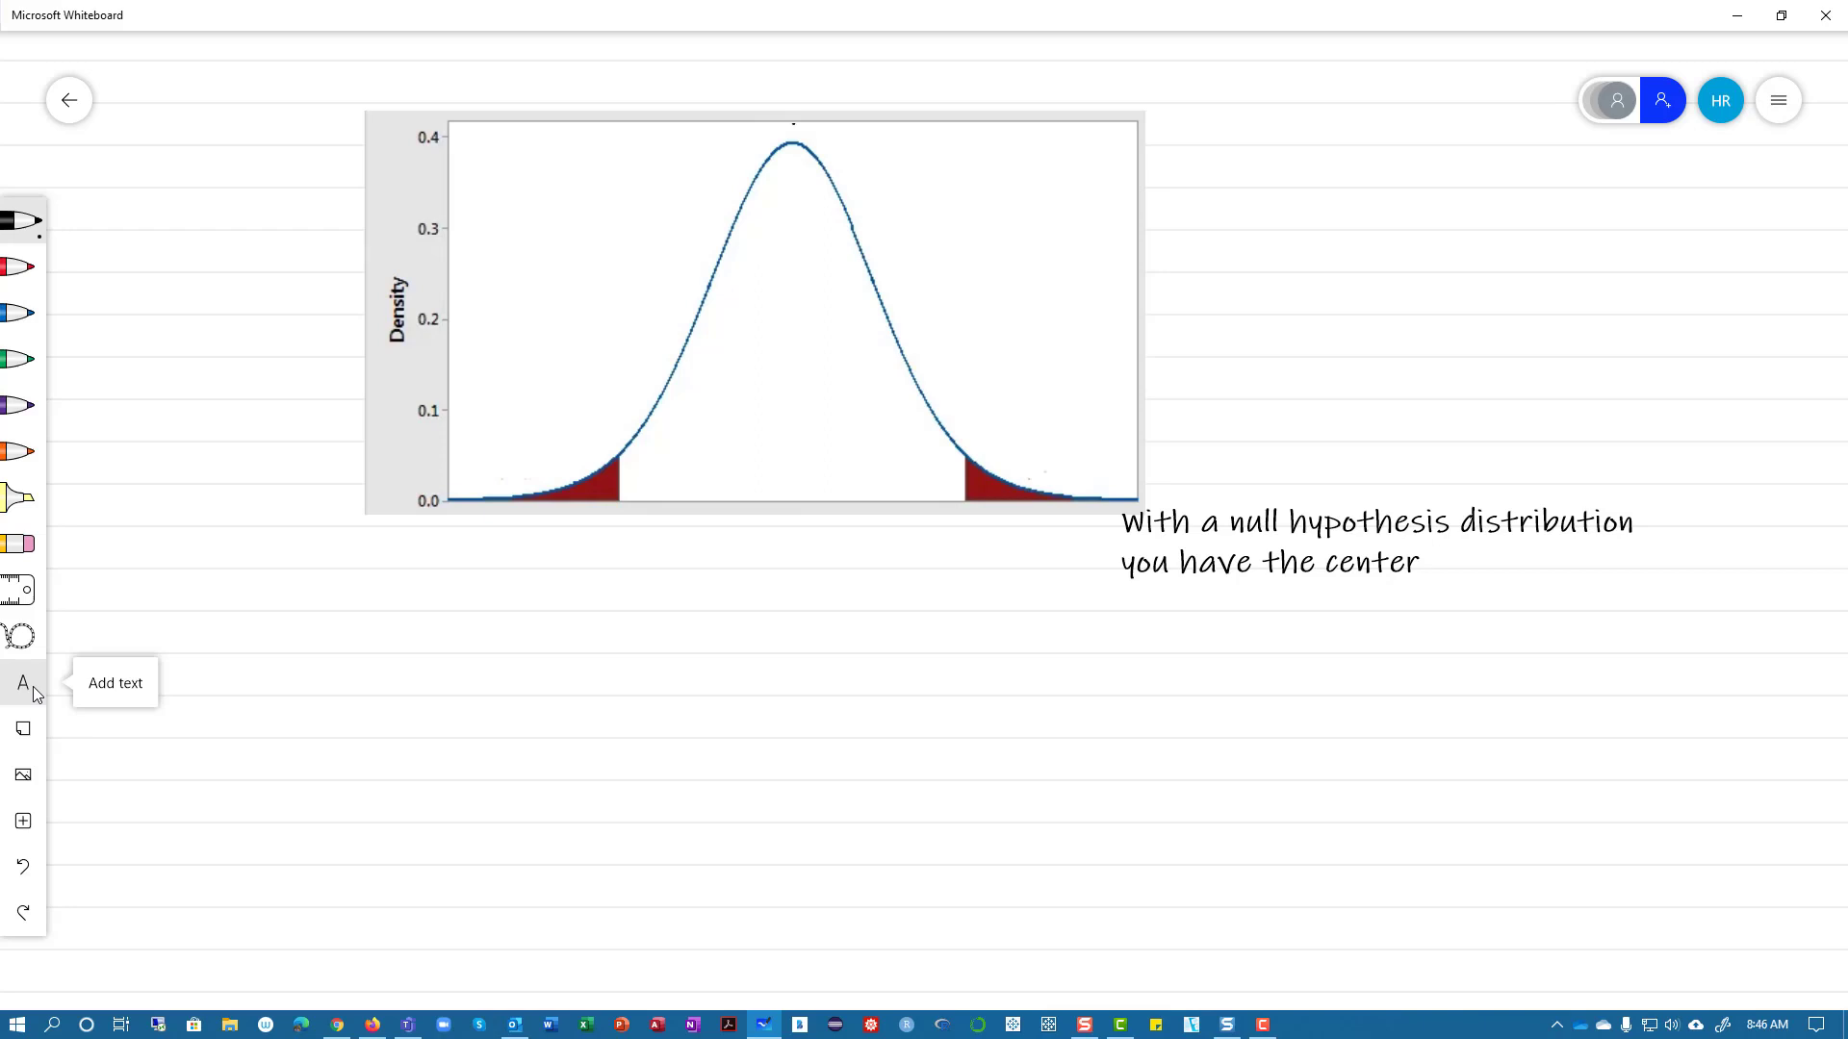
Draw a dashed vertical line down from the curve's peak and handwrite 'pop. Mean' beneath it
drag(790, 170, 790, 191)
mouse_move(790, 278)
mouse_down()
mouse_move(787, 500)
mouse_move(768, 551)
mouse_move(836, 542)
mouse_up()
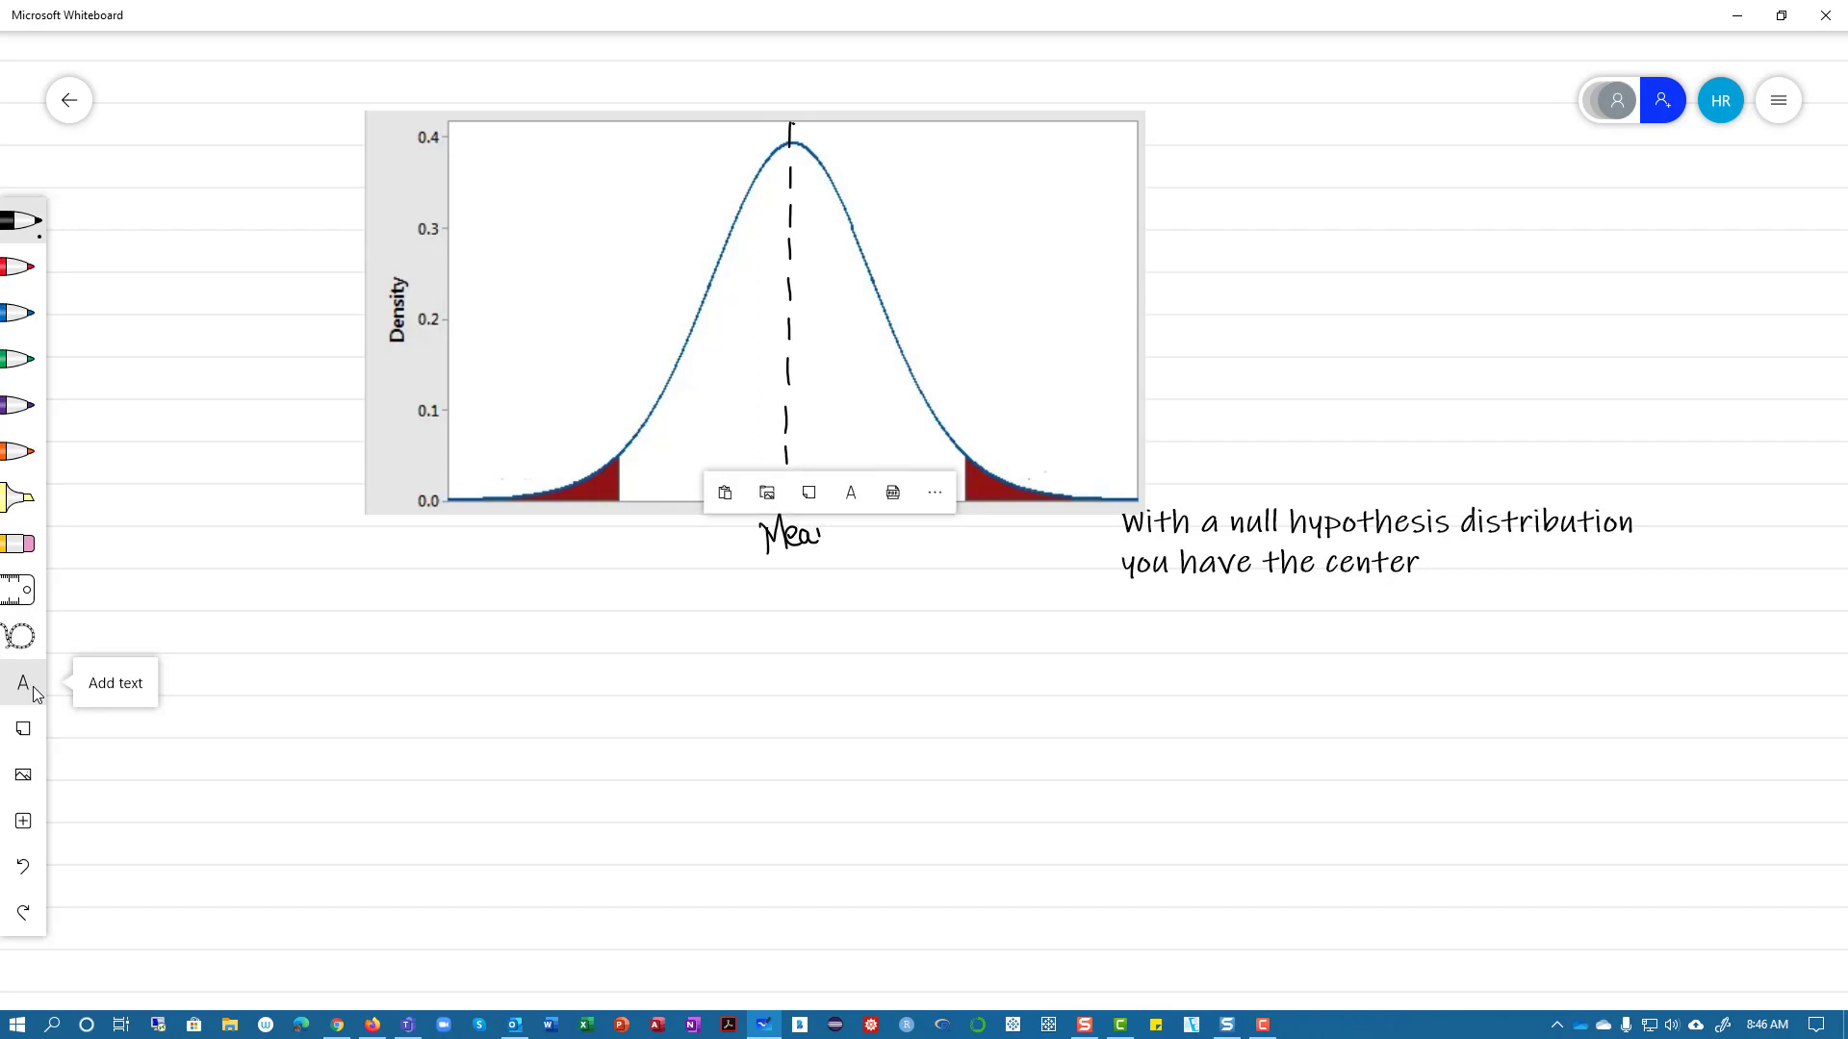
mouse_move(696, 555)
mouse_down()
mouse_move(709, 597)
mouse_move(717, 551)
mouse_move(737, 585)
mouse_up()
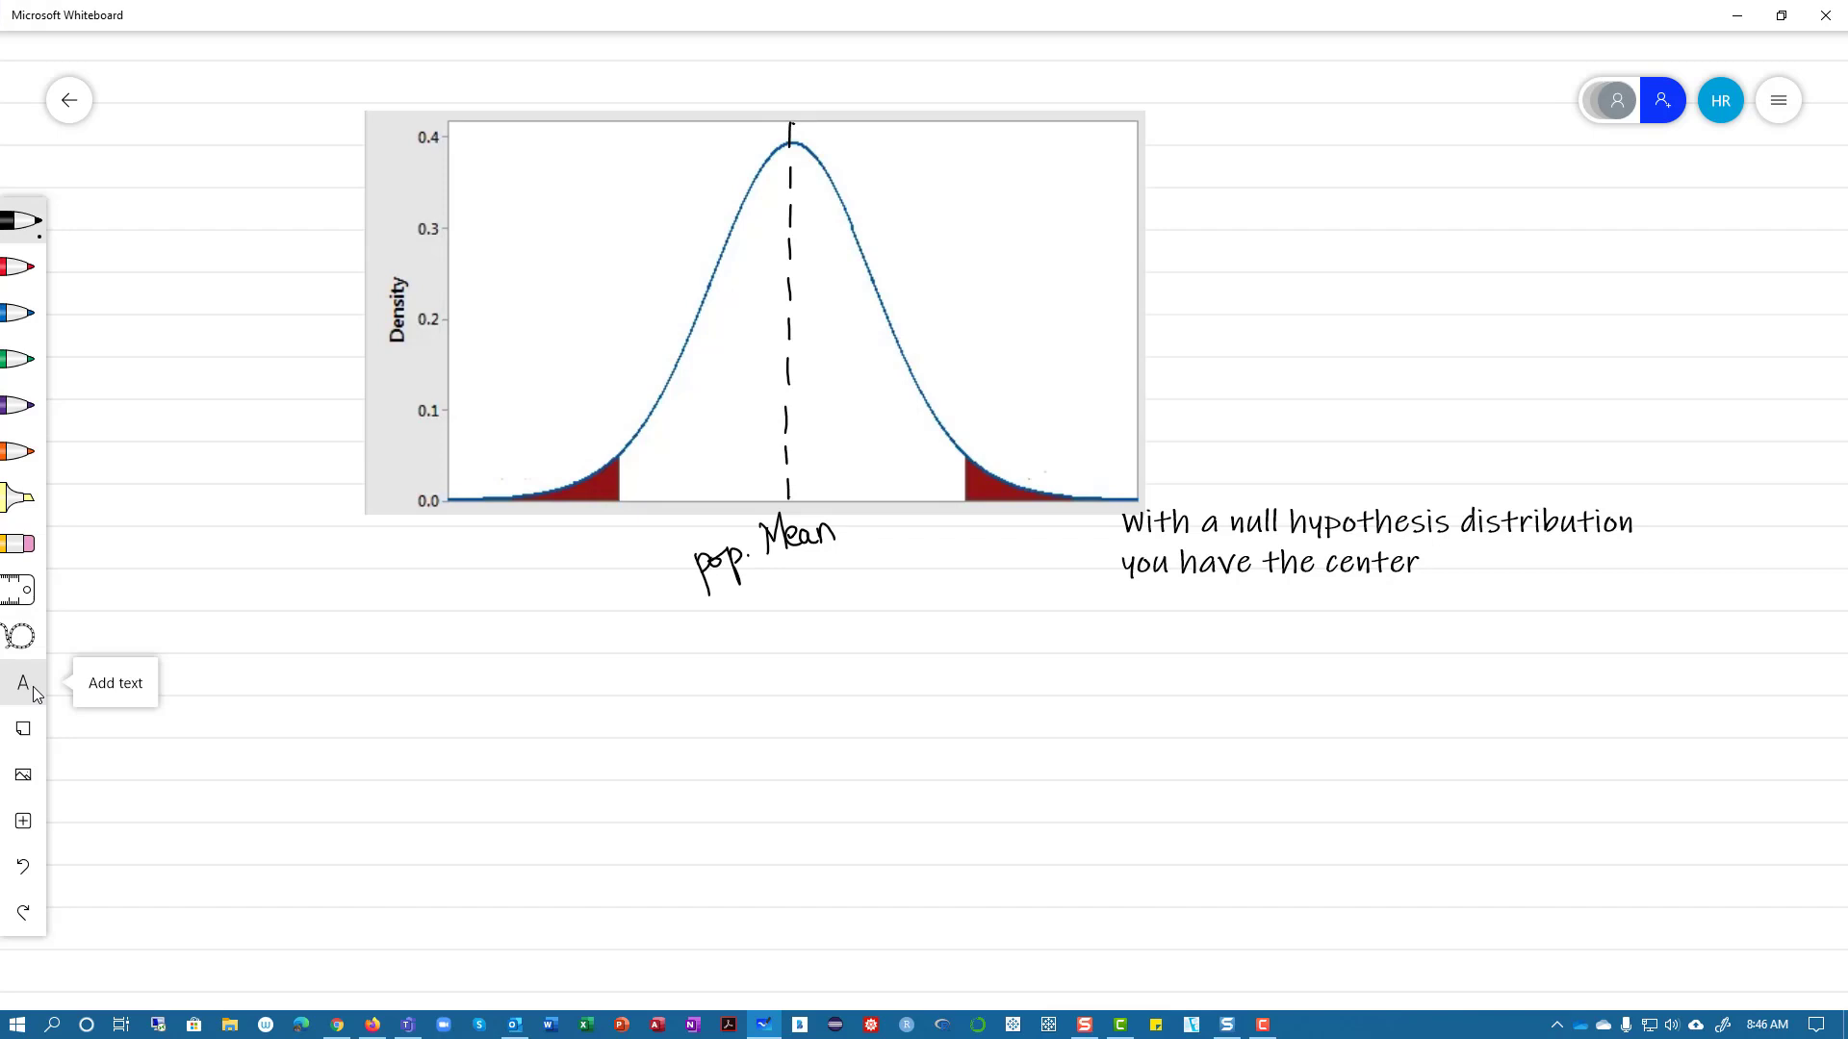
mouse_move(781, 569)
mouse_down()
mouse_move(793, 611)
mouse_move(805, 572)
mouse_move(827, 604)
mouse_up()
drag(811, 571, 824, 577)
Bracket the 'pop. Mean' label and write 'Ho' with an arrow pointing to it
drag(689, 547, 717, 651)
drag(839, 516, 843, 610)
drag(545, 630, 557, 667)
mouse_move(563, 625)
mouse_down()
mouse_move(574, 657)
mouse_move(571, 640)
mouse_up()
mouse_move(581, 637)
mouse_down()
mouse_move(577, 654)
mouse_move(662, 602)
mouse_move(665, 618)
mouse_up()
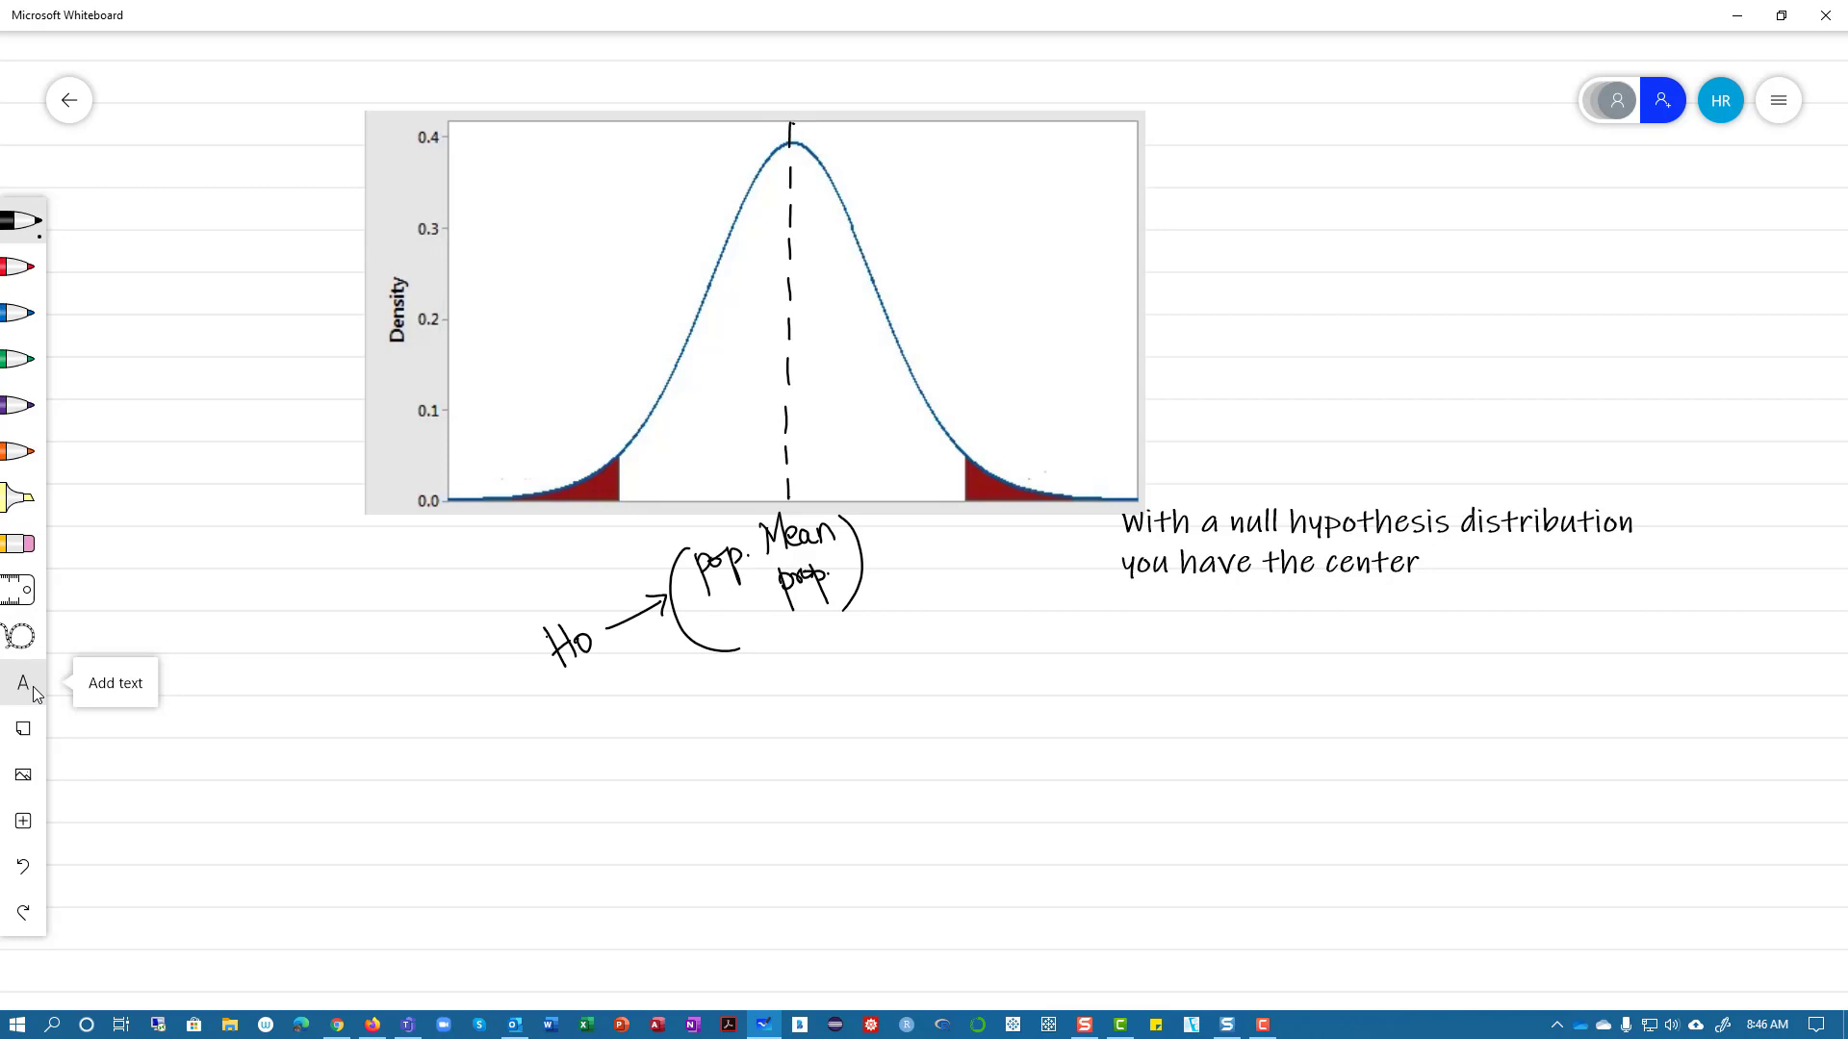
Add the lines 'Fix your type I error or alpha =5%' and 'You take a sample' to the note
click(1426, 566)
click(1426, 568)
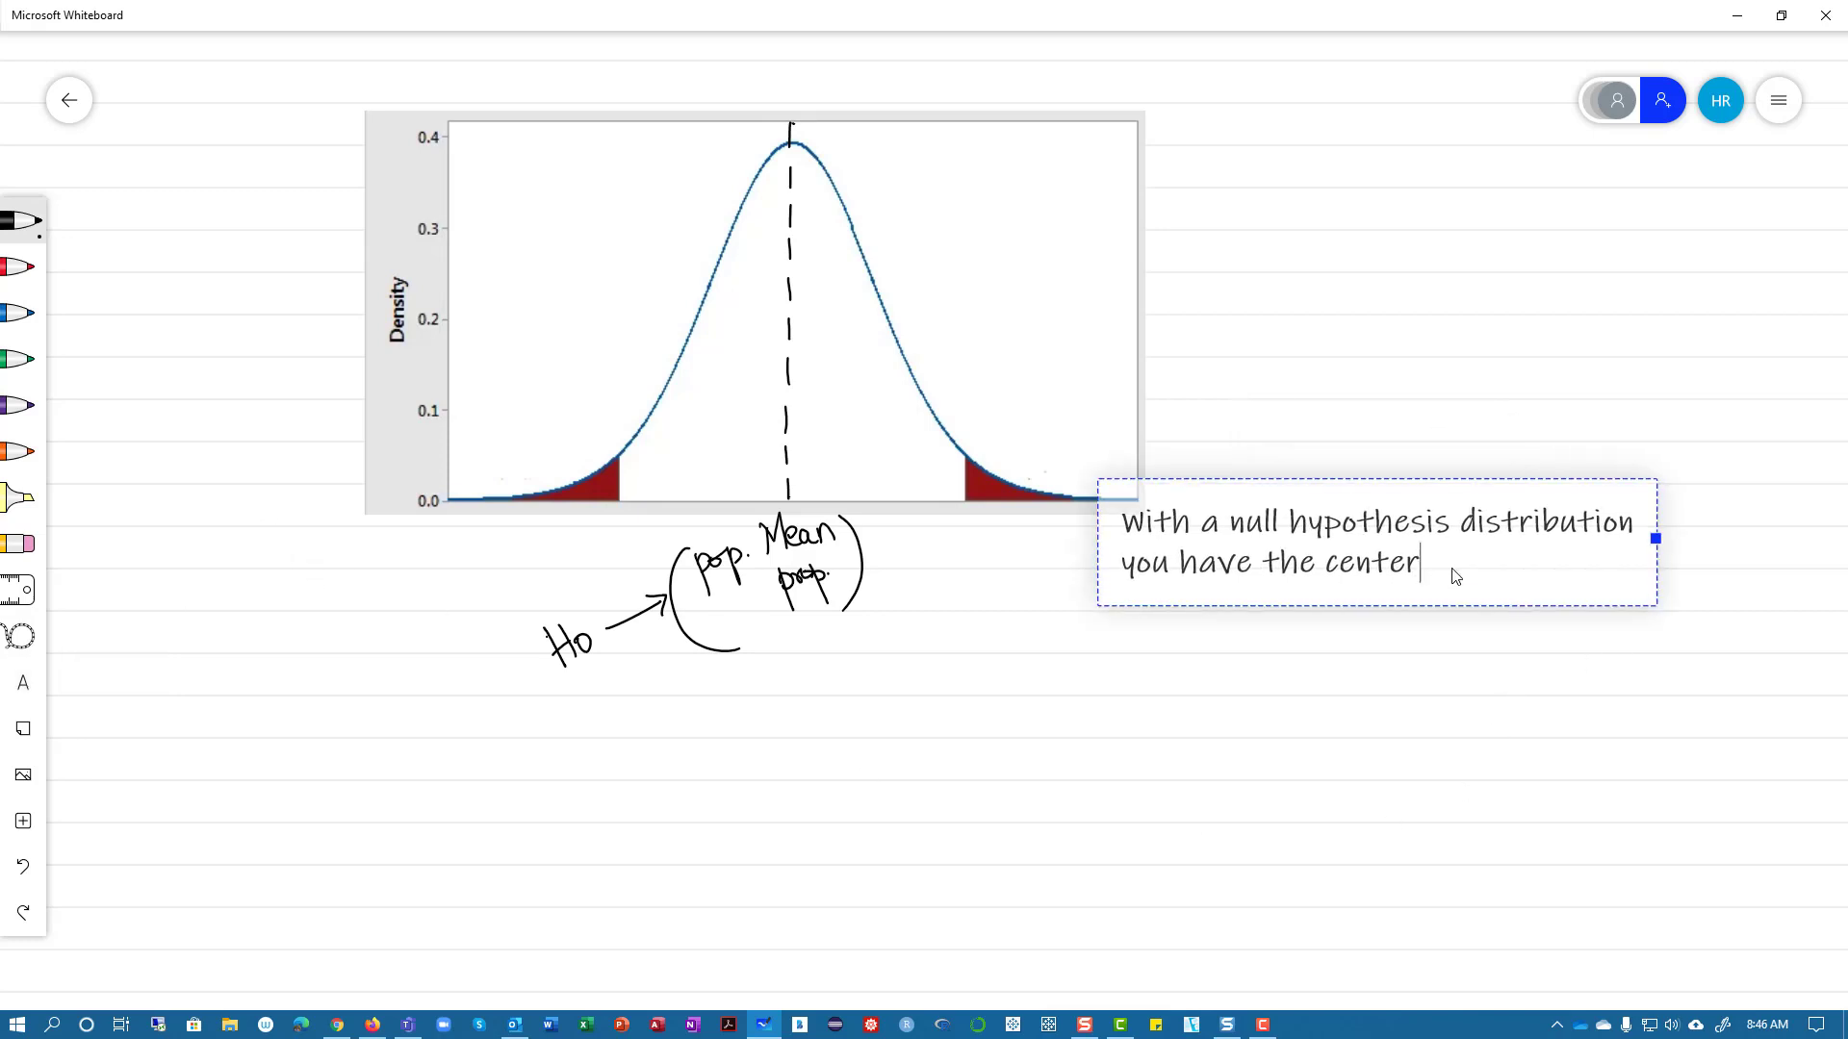
key(Return)
key(Return)
text(You take a sample)
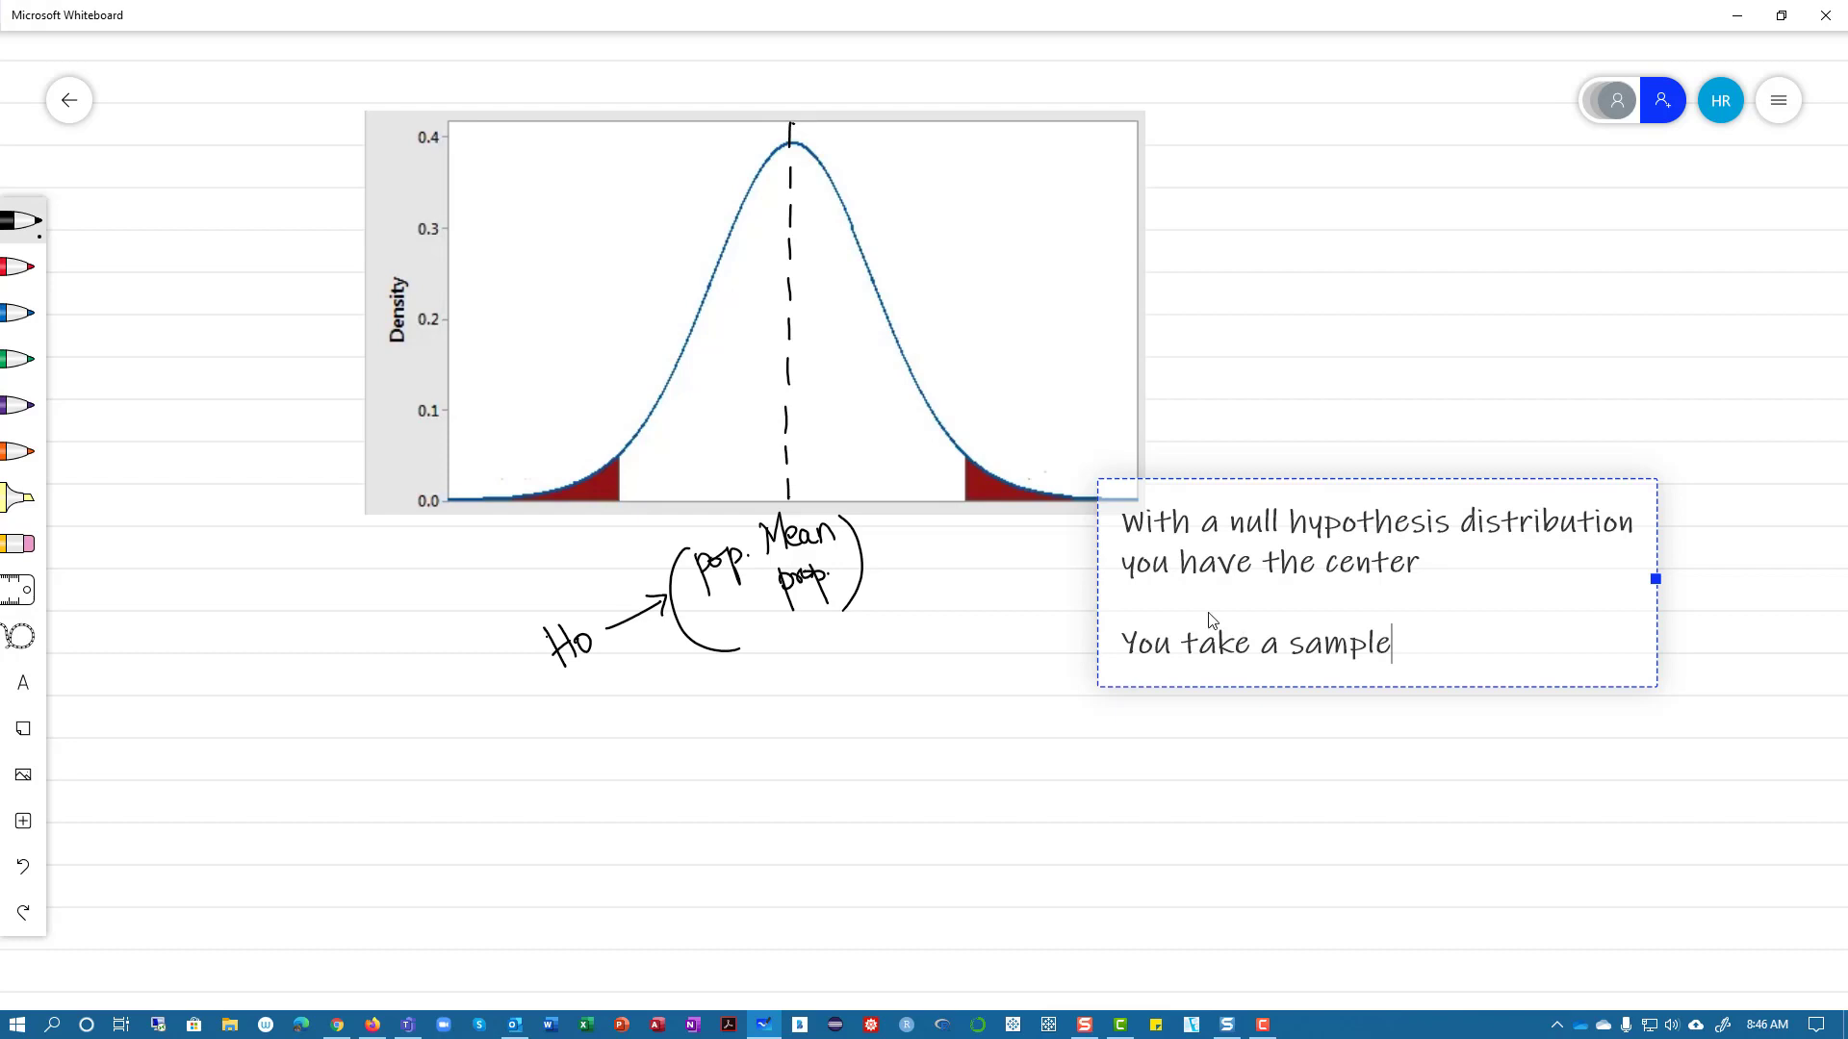
click(1210, 607)
click(1448, 570)
key(Return)
text(Fix your type)
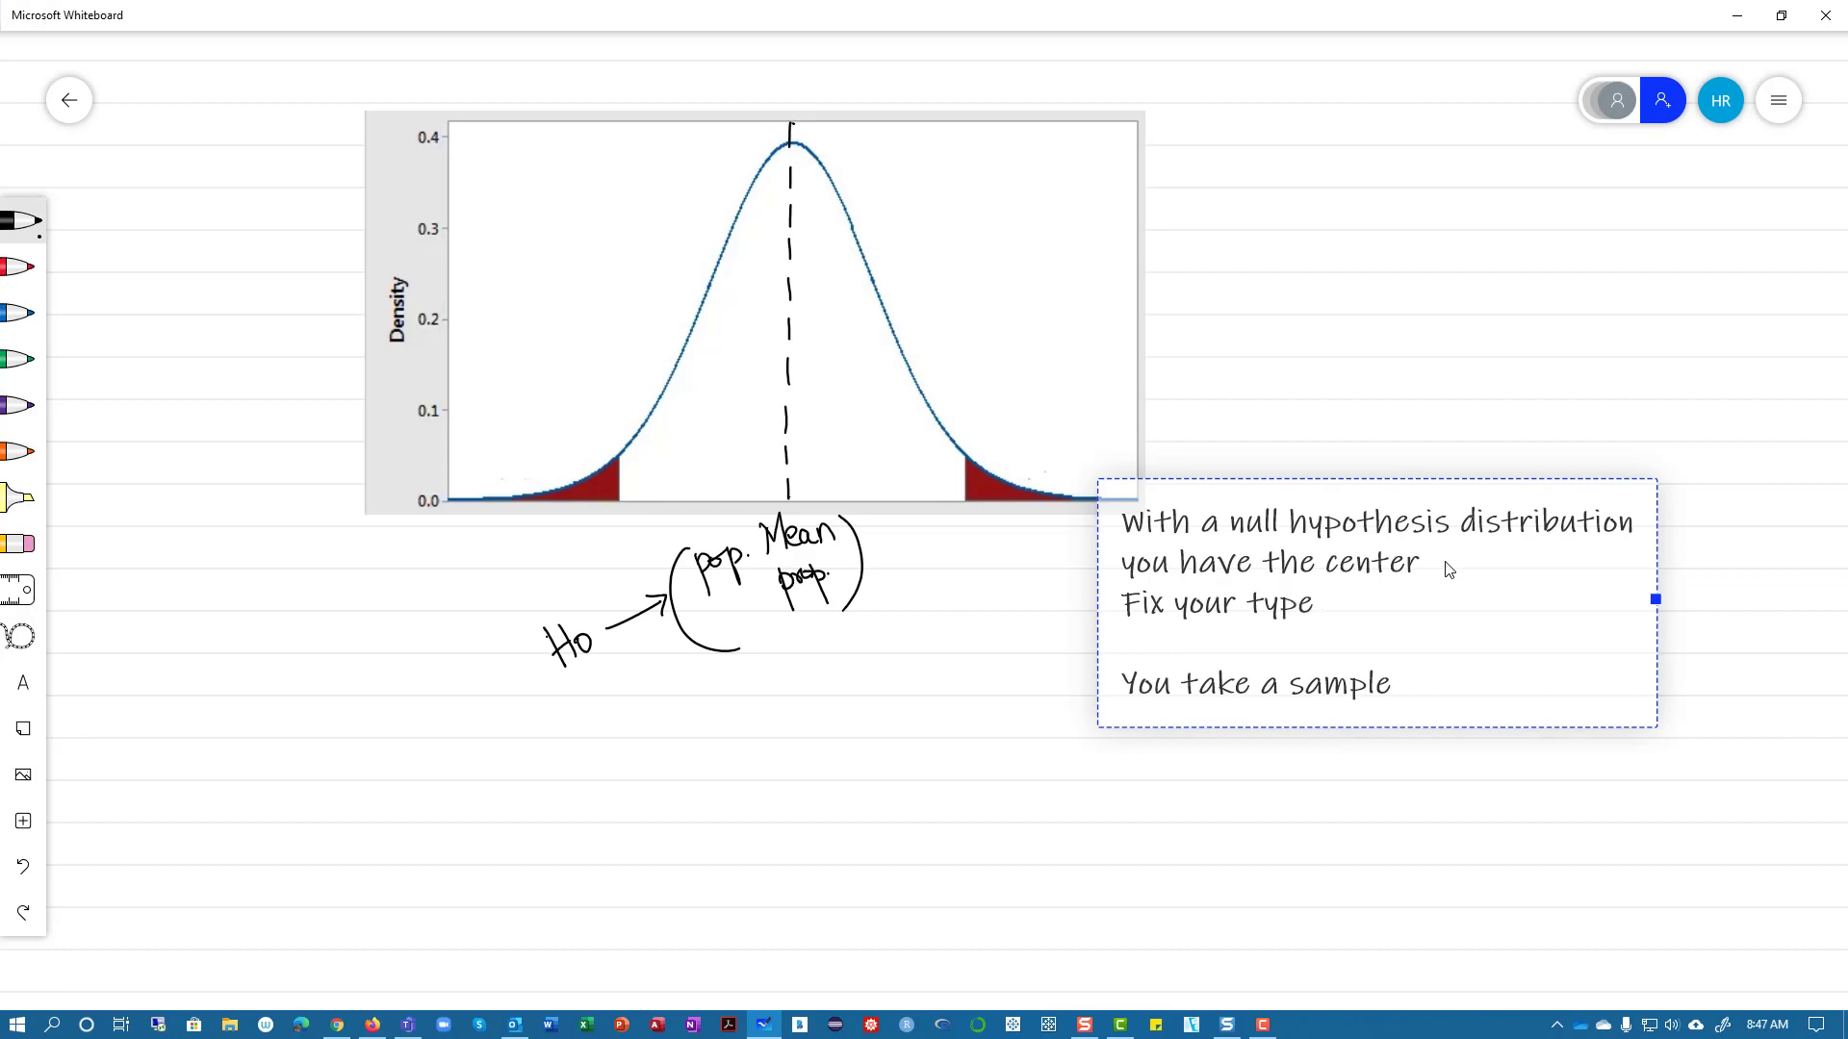
text( I error or alpha)
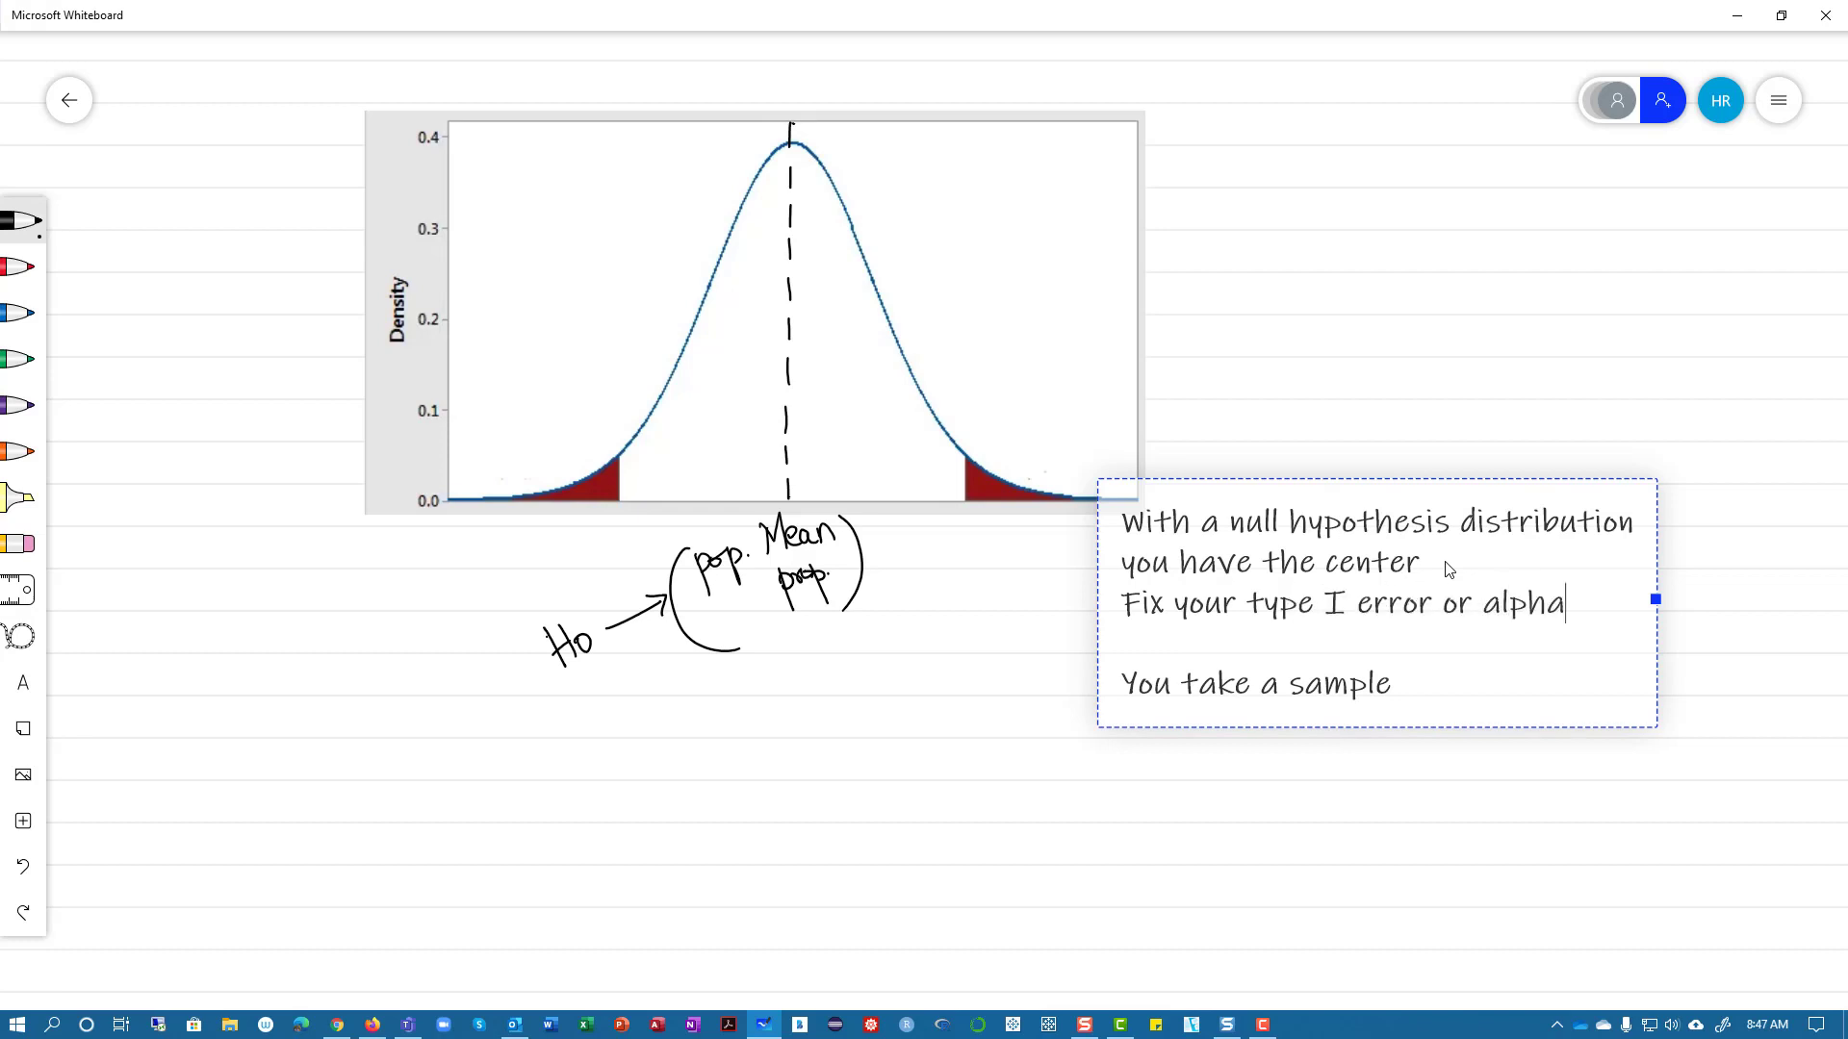
text( =5%)
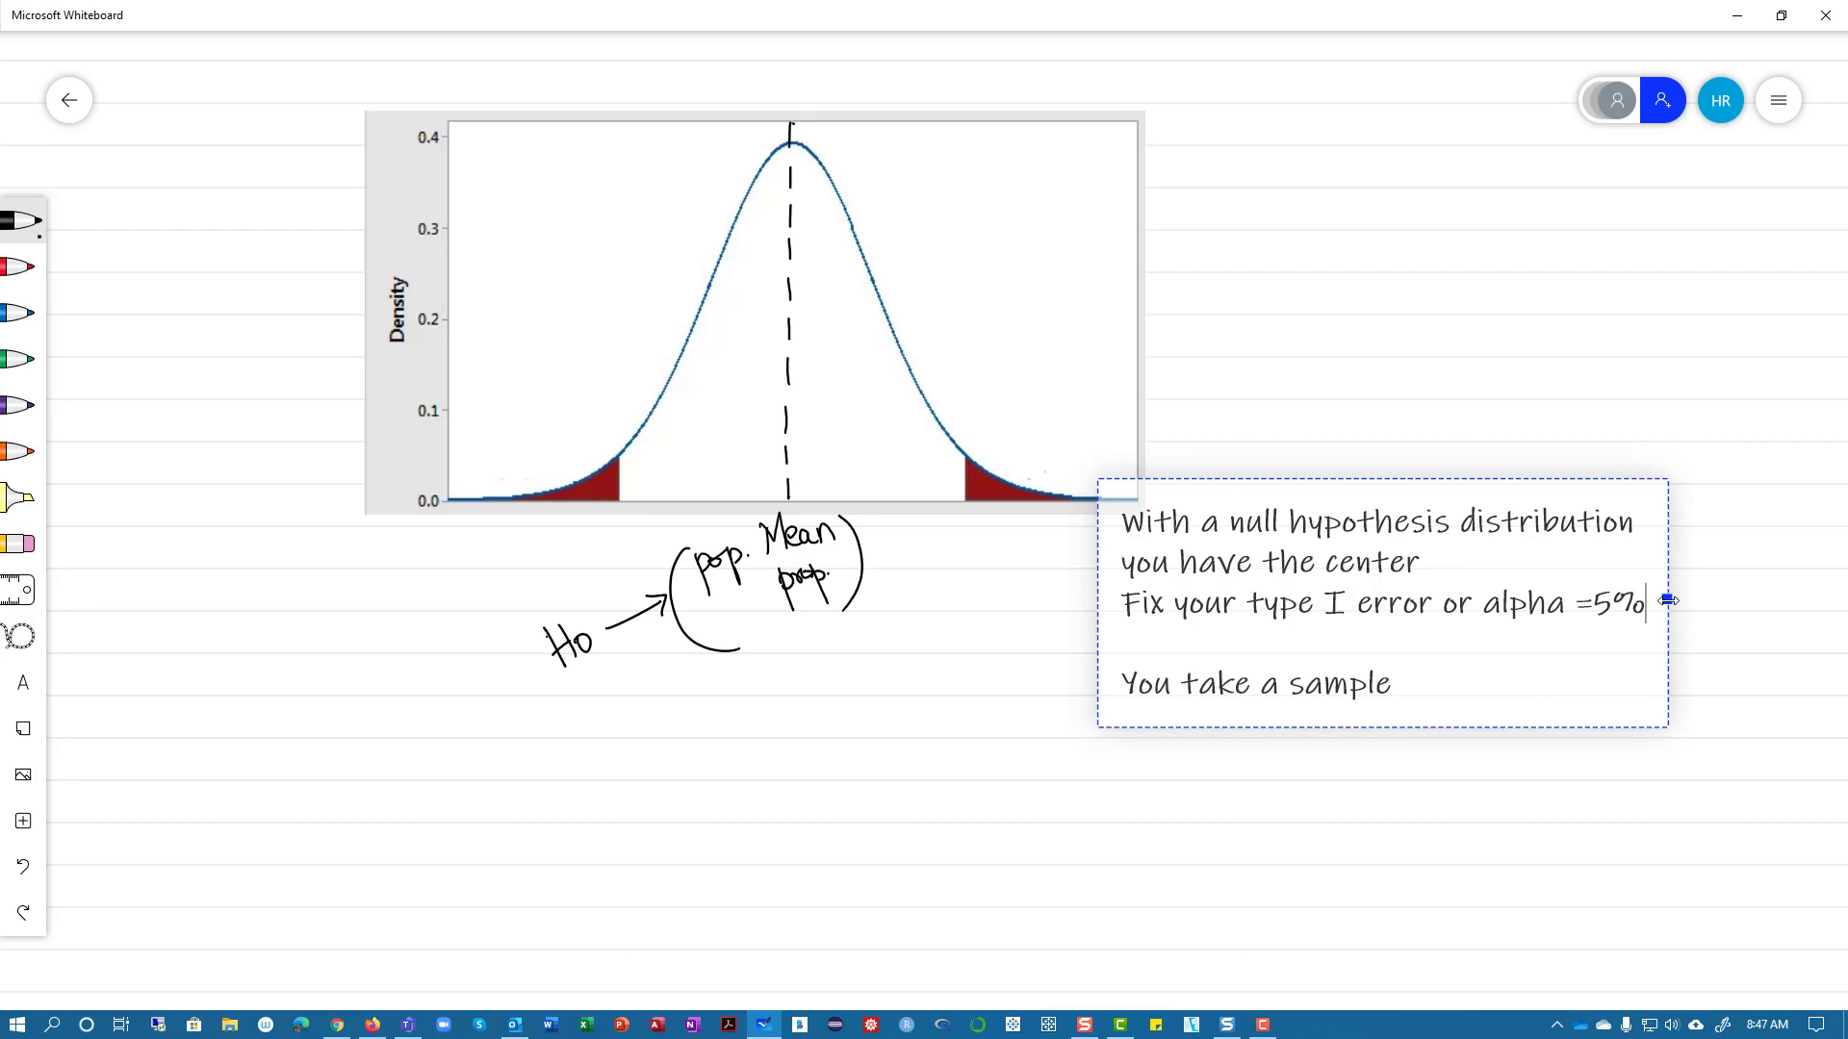
Move the note to the upper right and add 'Two tailed test or a one tailed test'
drag(1381, 487, 1340, 487)
click(1287, 663)
drag(1288, 663, 1344, 330)
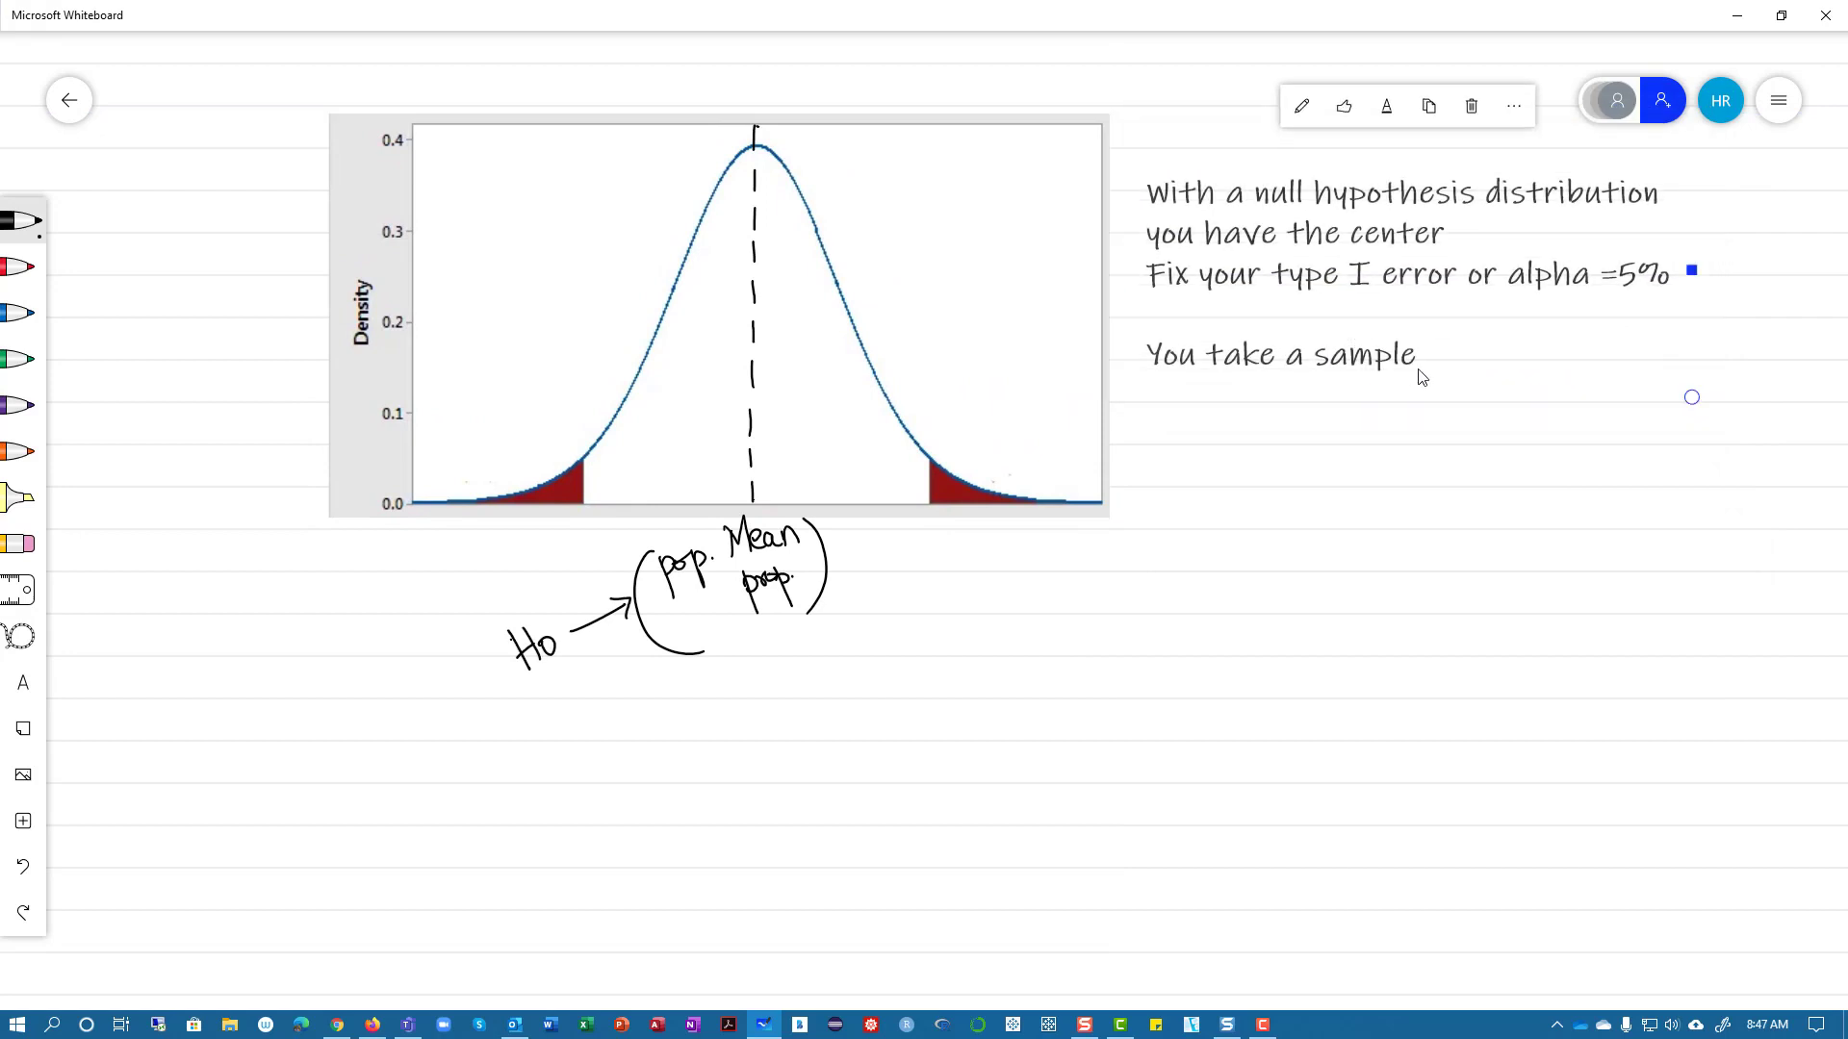
click(1170, 318)
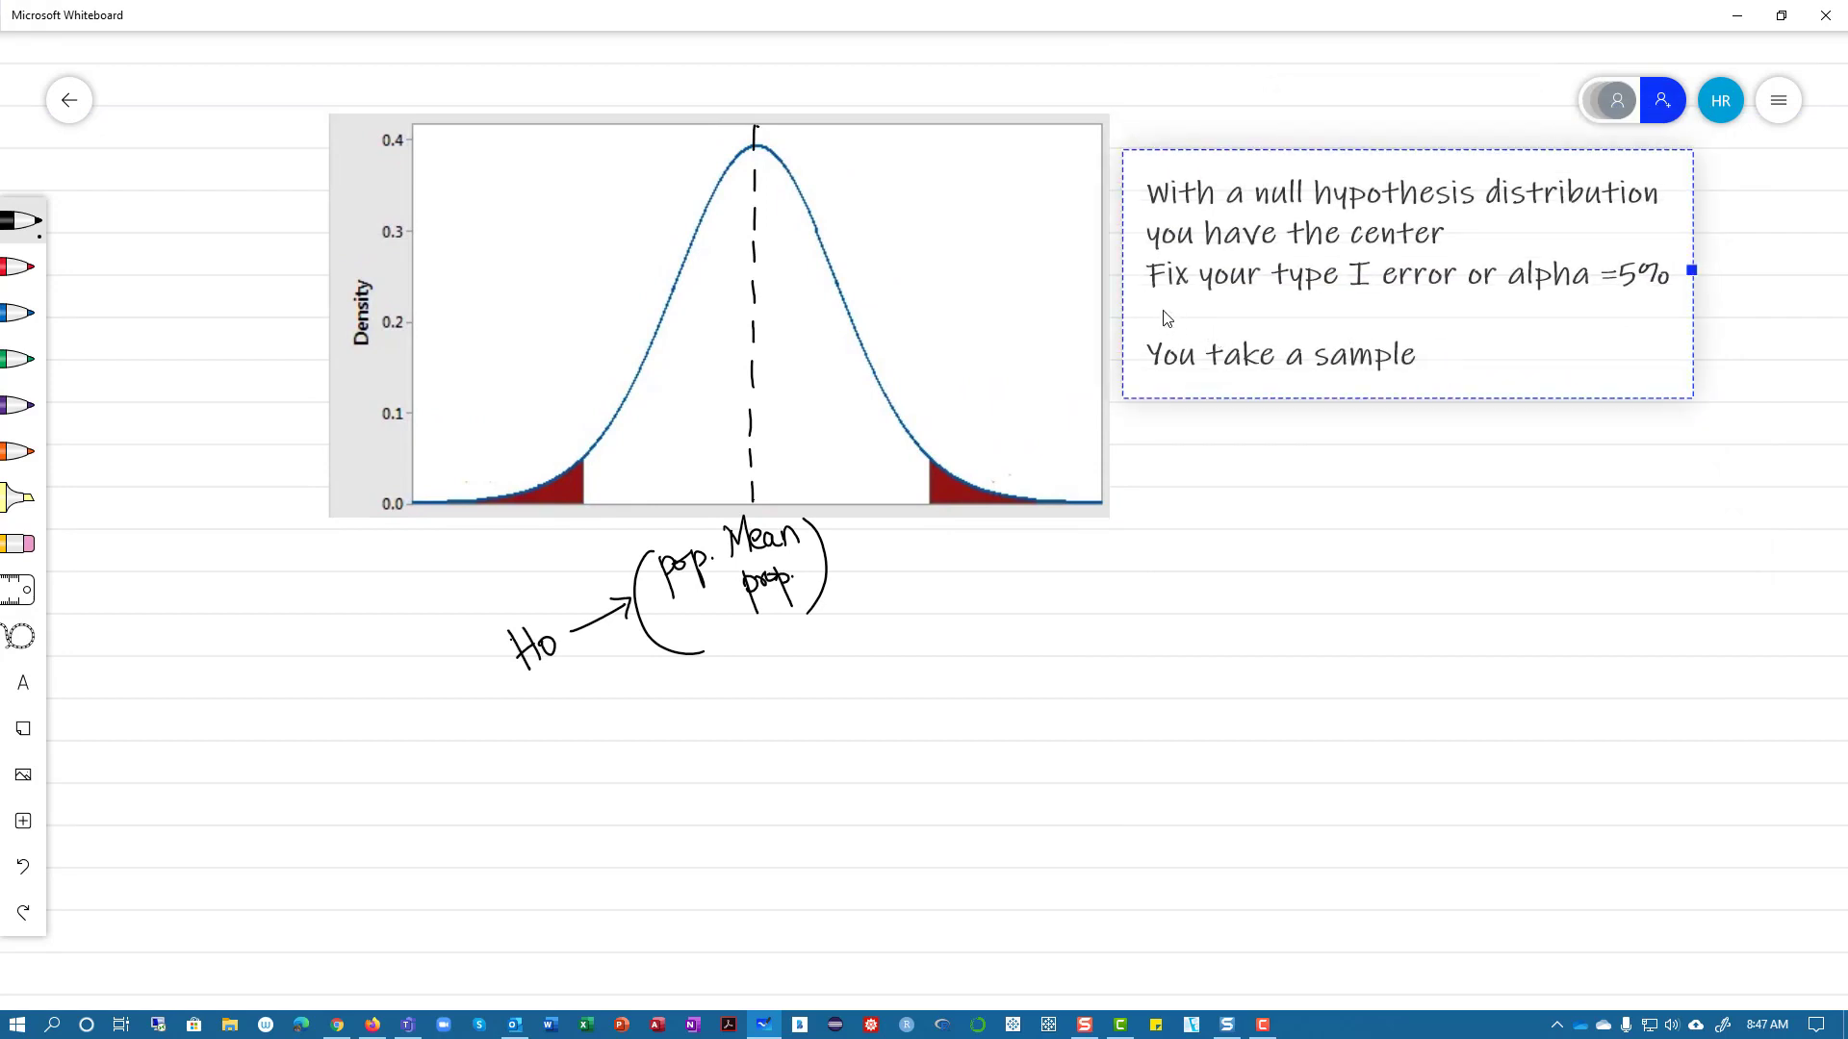
text(Two tailed test)
key(BackSpace)
key(BackSpace)
text(est or a one tailed test)
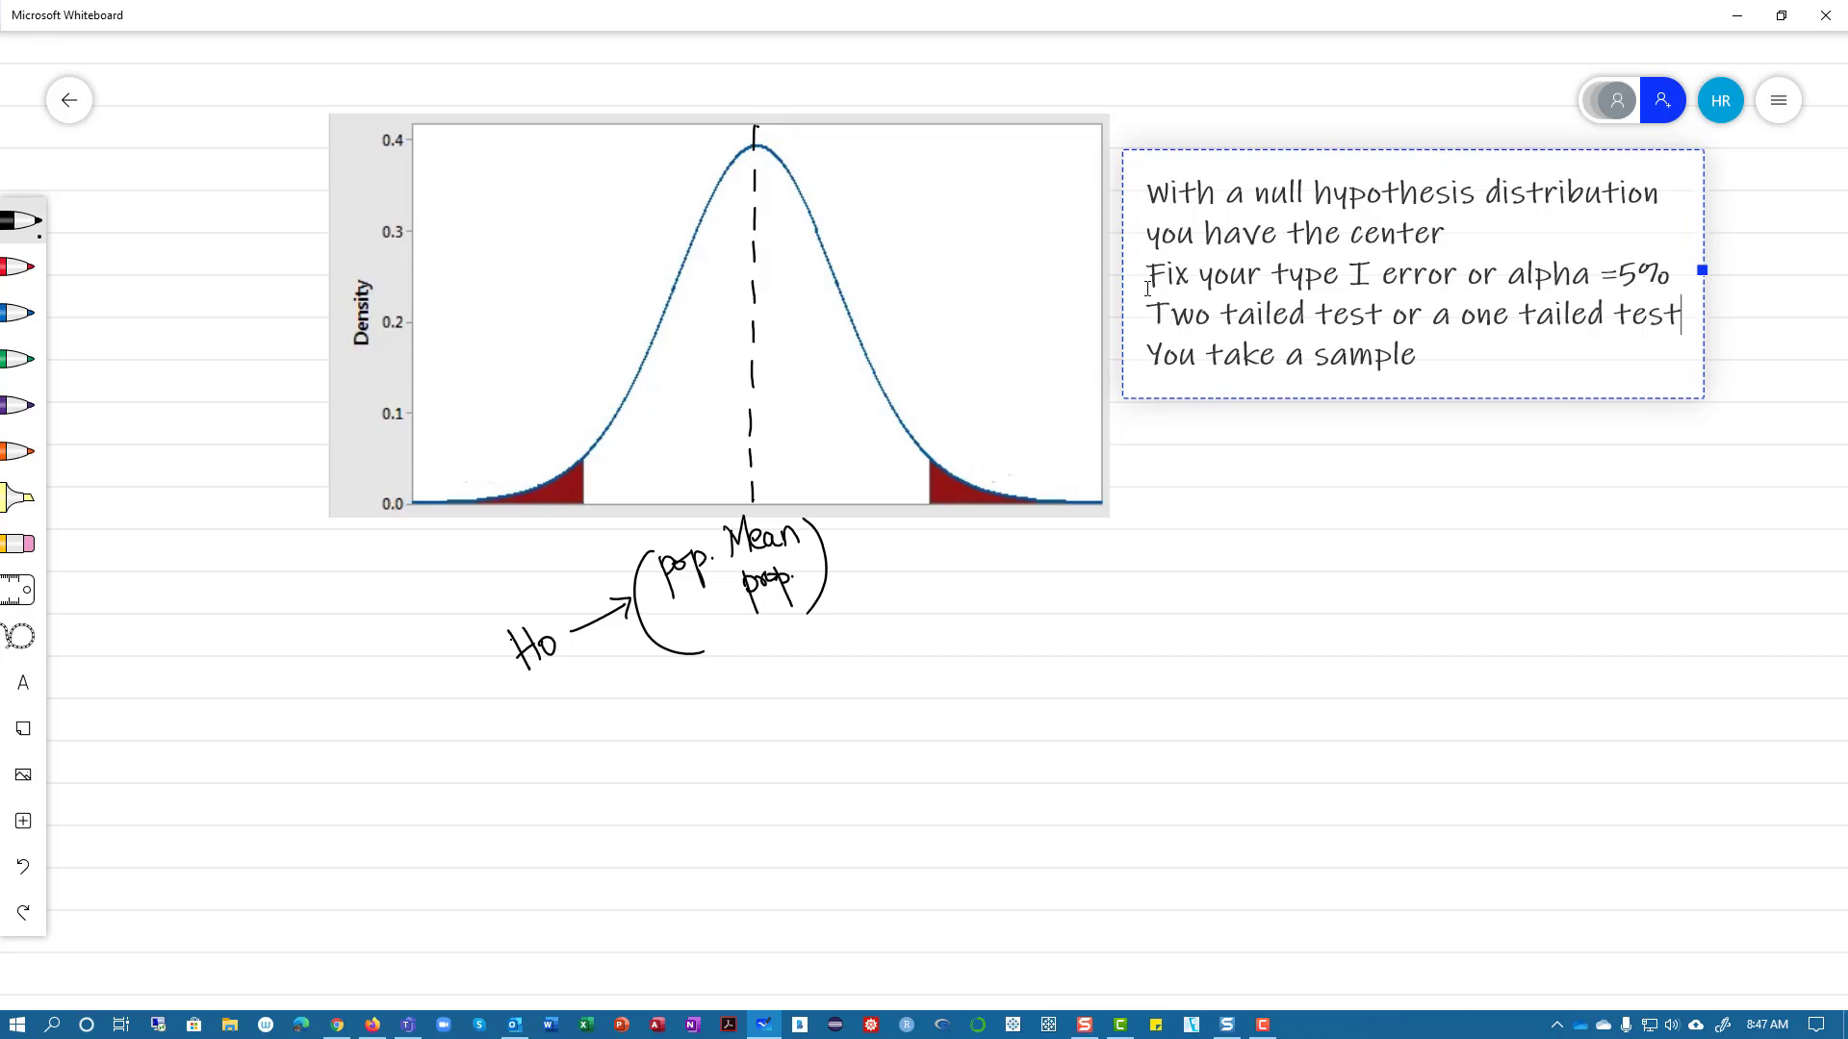
click(1156, 316)
Handwrite alpha/2 with pointer lines at both red tails and tick the LCL and UCL boundaries
mouse_move(954, 488)
mouse_down()
mouse_move(1045, 415)
mouse_move(1074, 435)
mouse_move(1069, 468)
mouse_up()
mouse_move(549, 489)
mouse_down()
mouse_move(435, 433)
mouse_move(469, 438)
mouse_move(501, 397)
mouse_up()
mouse_move(444, 452)
mouse_down()
mouse_move(519, 400)
mouse_move(508, 449)
mouse_up()
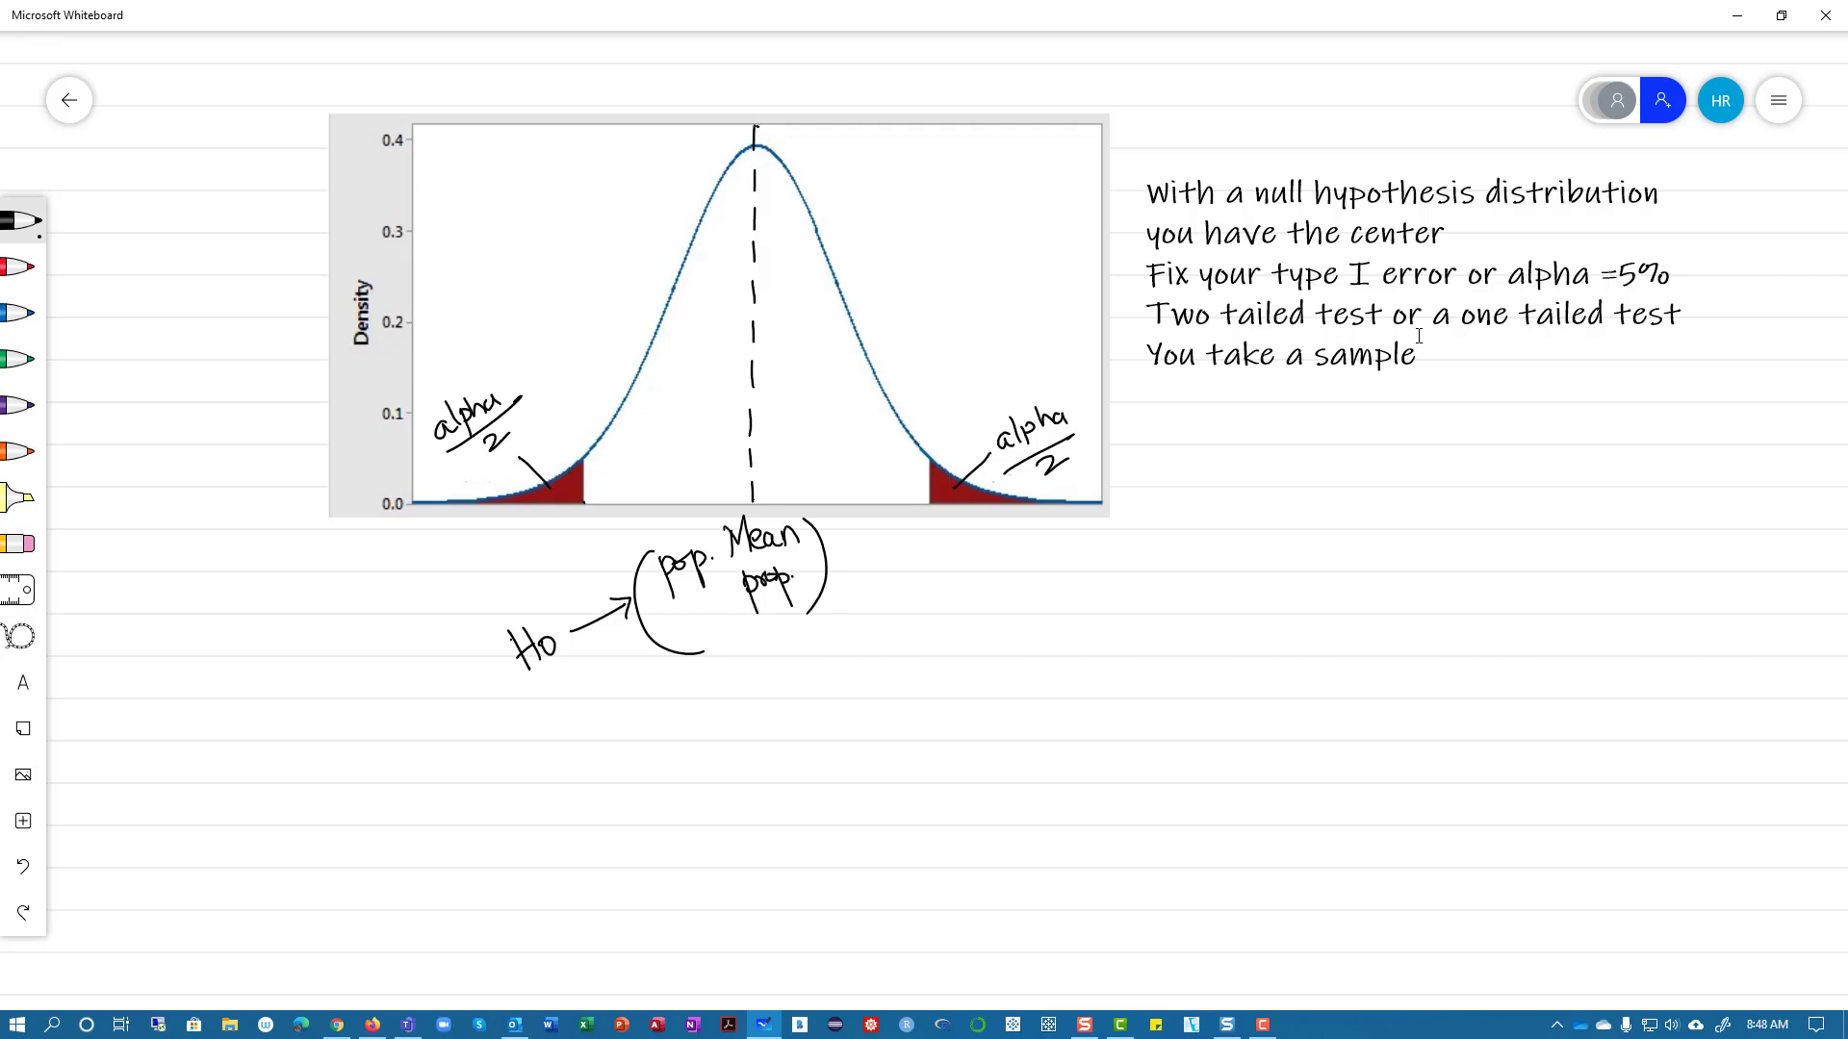
mouse_move(560, 532)
mouse_down()
mouse_move(558, 550)
mouse_move(581, 543)
mouse_up()
mouse_move(916, 530)
mouse_down()
mouse_move(924, 545)
mouse_move(966, 530)
mouse_up()
click(19, 313)
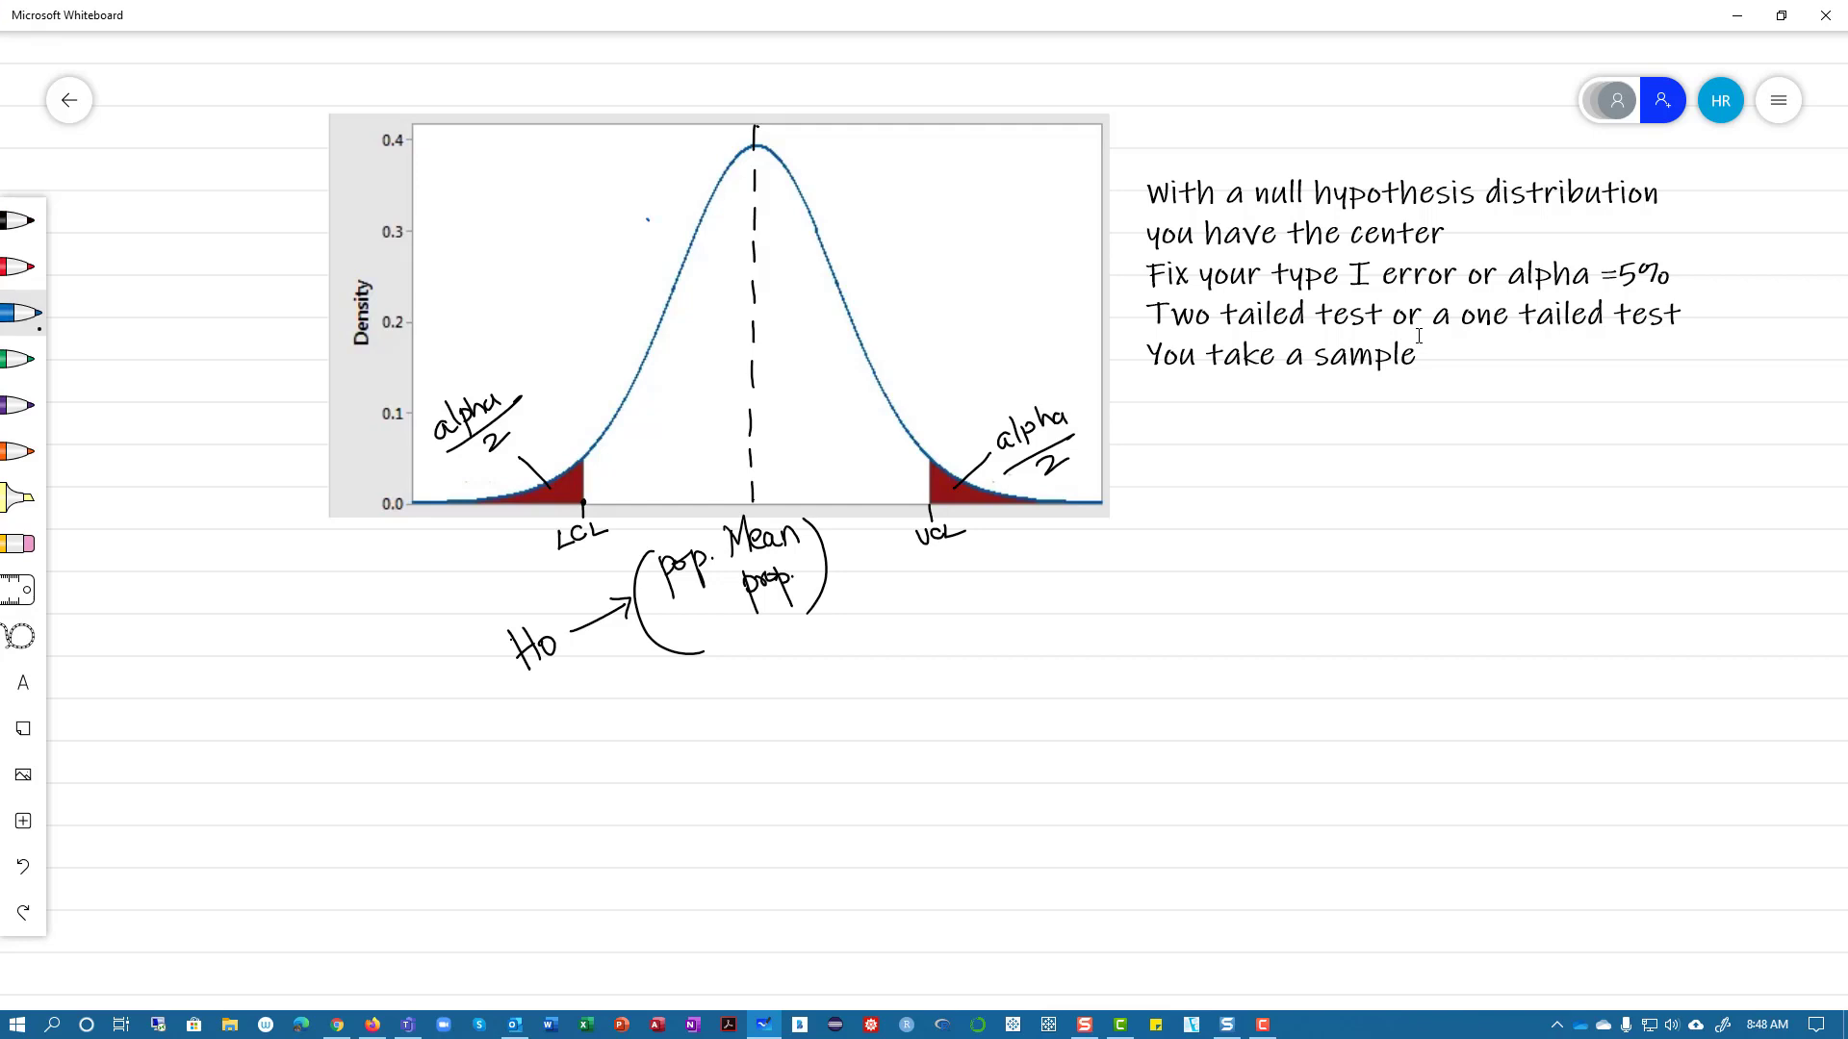
Draw small blue check marks on both sides of the curve's peak
drag(619, 189, 634, 183)
drag(872, 183, 888, 177)
Draw a blue dashed line right of the peak, hatch its tail area, and label it p-value
drag(857, 211, 859, 231)
drag(857, 350, 858, 361)
drag(858, 376, 859, 453)
drag(860, 468, 859, 497)
click(860, 488)
click(860, 495)
click(875, 548)
mouse_move(857, 384)
mouse_down()
mouse_move(938, 492)
mouse_move(901, 505)
mouse_move(929, 467)
mouse_move(945, 356)
mouse_move(984, 323)
mouse_up()
click(649, 221)
drag(976, 333, 1060, 279)
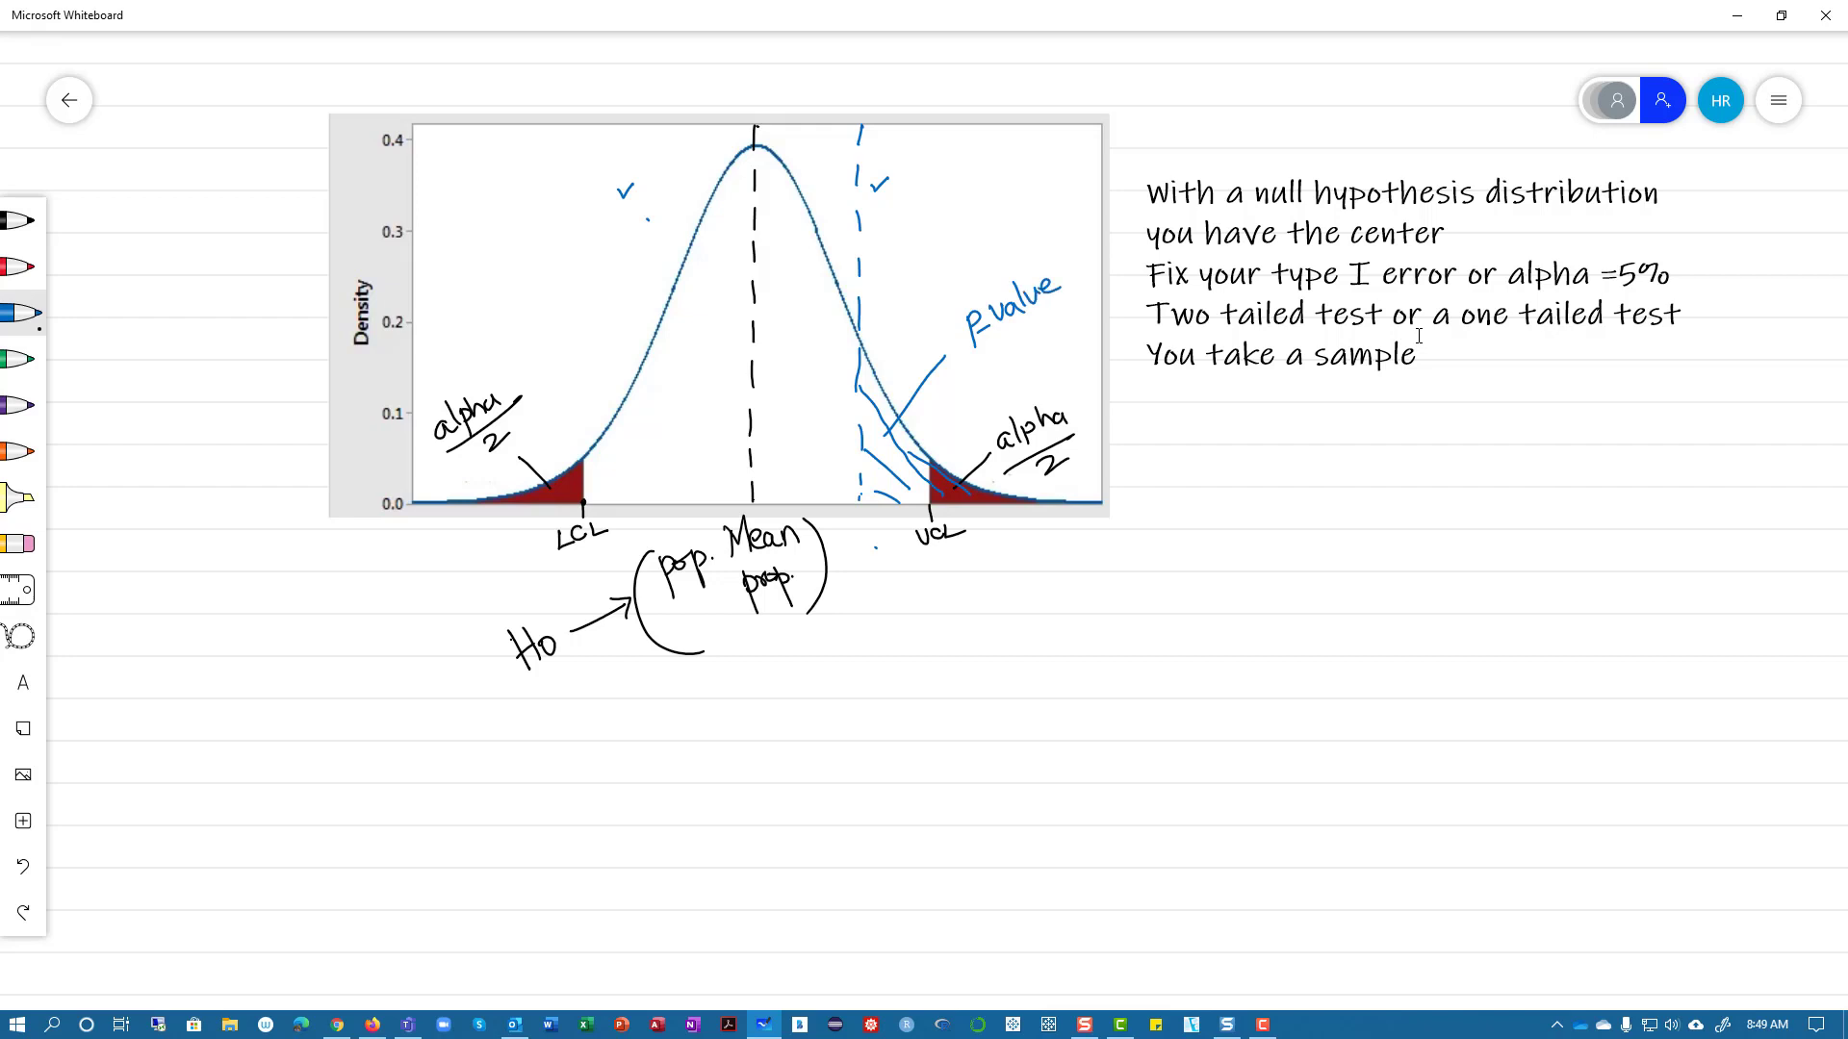
drag(880, 426, 895, 436)
Draw a second dashed line further right and label its tail area p-value
drag(992, 127, 991, 199)
drag(996, 335, 995, 363)
mouse_move(1015, 502)
mouse_down()
mouse_move(1032, 606)
mouse_move(1035, 583)
mouse_move(1091, 574)
mouse_move(1140, 537)
mouse_up()
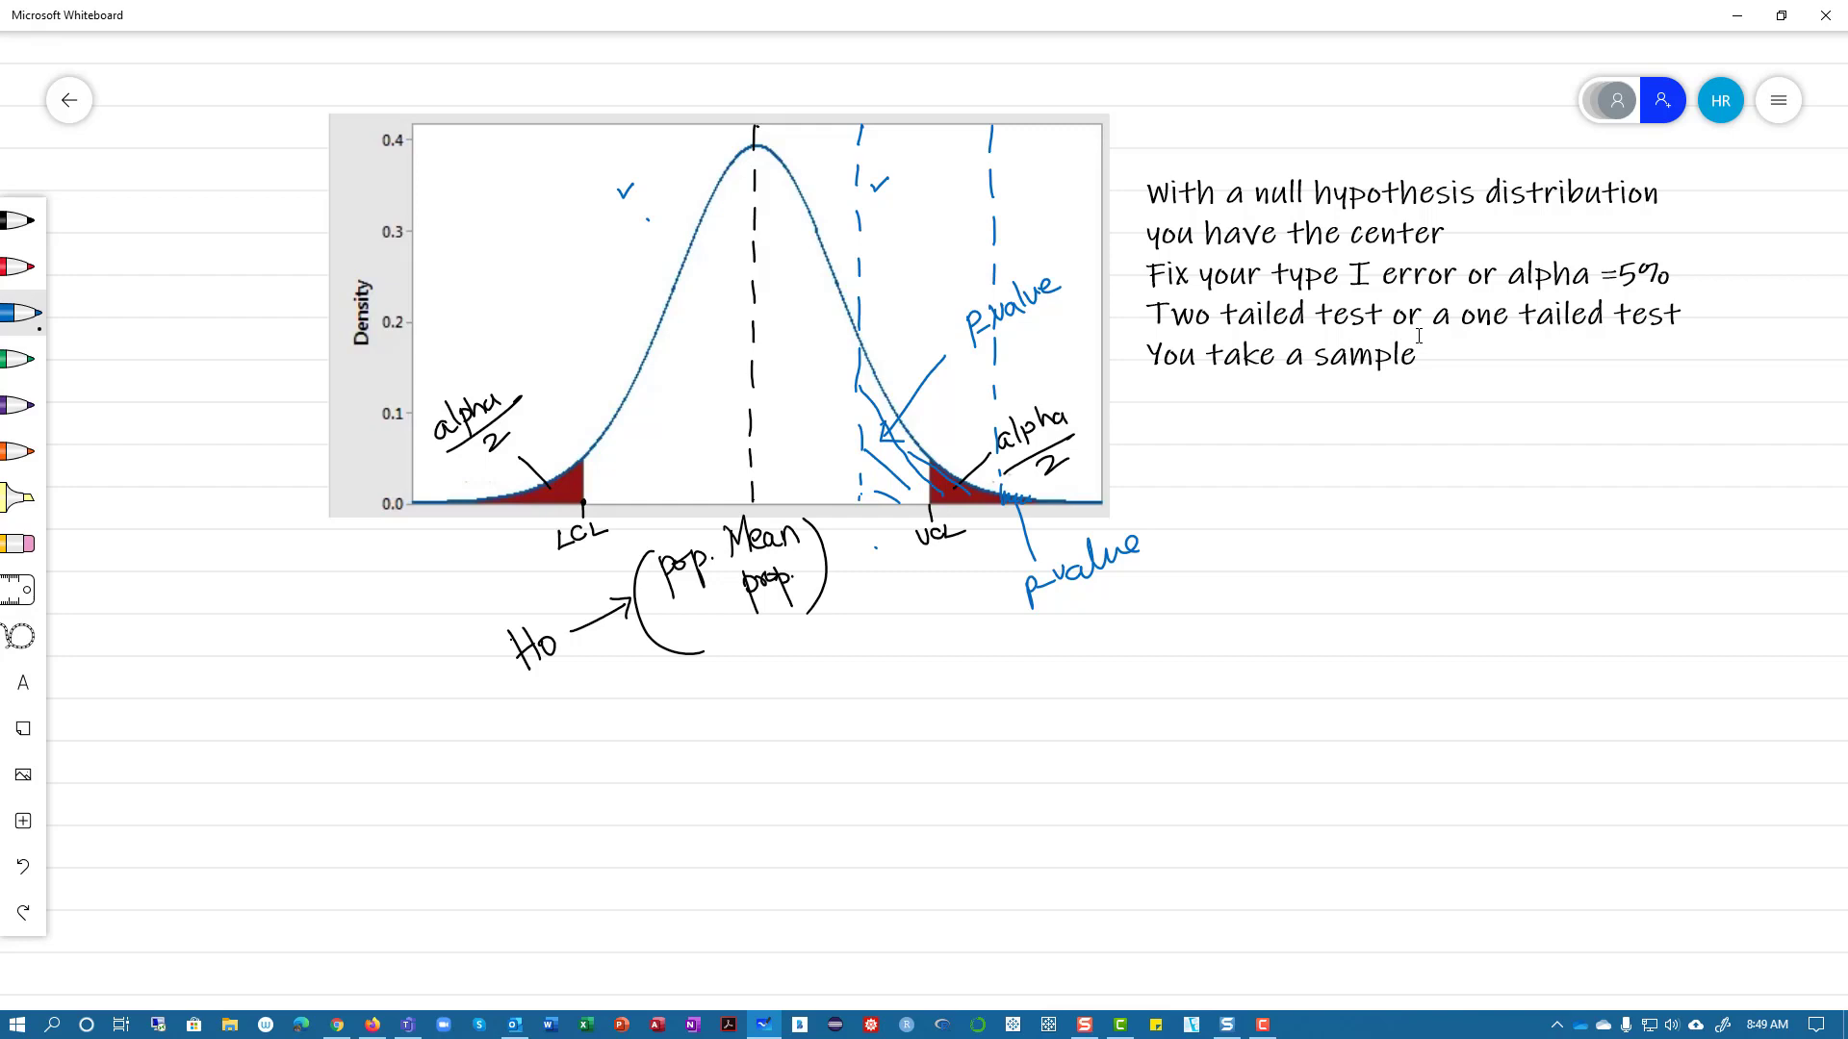
Handwrite 'Excel NORM.Dist gives' below the typed notes
mouse_move(1217, 436)
mouse_down()
mouse_move(1191, 455)
mouse_move(1224, 472)
mouse_move(1365, 429)
mouse_move(1407, 461)
mouse_move(1425, 432)
mouse_move(1429, 456)
mouse_move(1464, 456)
mouse_up()
drag(1445, 428, 1483, 458)
mouse_move(1515, 427)
mouse_down()
mouse_move(1512, 456)
mouse_move(1529, 433)
mouse_up()
mouse_move(1249, 503)
mouse_down()
mouse_move(1235, 547)
mouse_move(1256, 513)
mouse_move(1310, 516)
mouse_move(1340, 491)
mouse_move(1354, 540)
mouse_move(1368, 499)
mouse_move(1417, 500)
mouse_move(1439, 531)
mouse_up()
Continue the Excel note with 'you prob of the left side of a line'
mouse_move(1434, 491)
mouse_down()
mouse_move(1532, 492)
mouse_move(1544, 530)
mouse_up()
drag(1534, 510, 1572, 504)
mouse_move(1588, 465)
mouse_down()
mouse_move(1586, 502)
mouse_move(1621, 488)
mouse_up()
drag(1565, 482, 1601, 478)
drag(1245, 548, 1240, 585)
drag(1251, 573, 1268, 583)
mouse_move(1279, 548)
mouse_down()
mouse_move(1268, 601)
mouse_move(1287, 589)
mouse_up()
drag(1269, 569, 1317, 589)
drag(1339, 562, 1398, 567)
mouse_move(1415, 534)
mouse_down()
mouse_move(1416, 589)
mouse_move(1477, 566)
mouse_up()
mouse_move(1491, 540)
mouse_down()
mouse_move(1487, 563)
mouse_move(1544, 524)
mouse_up()
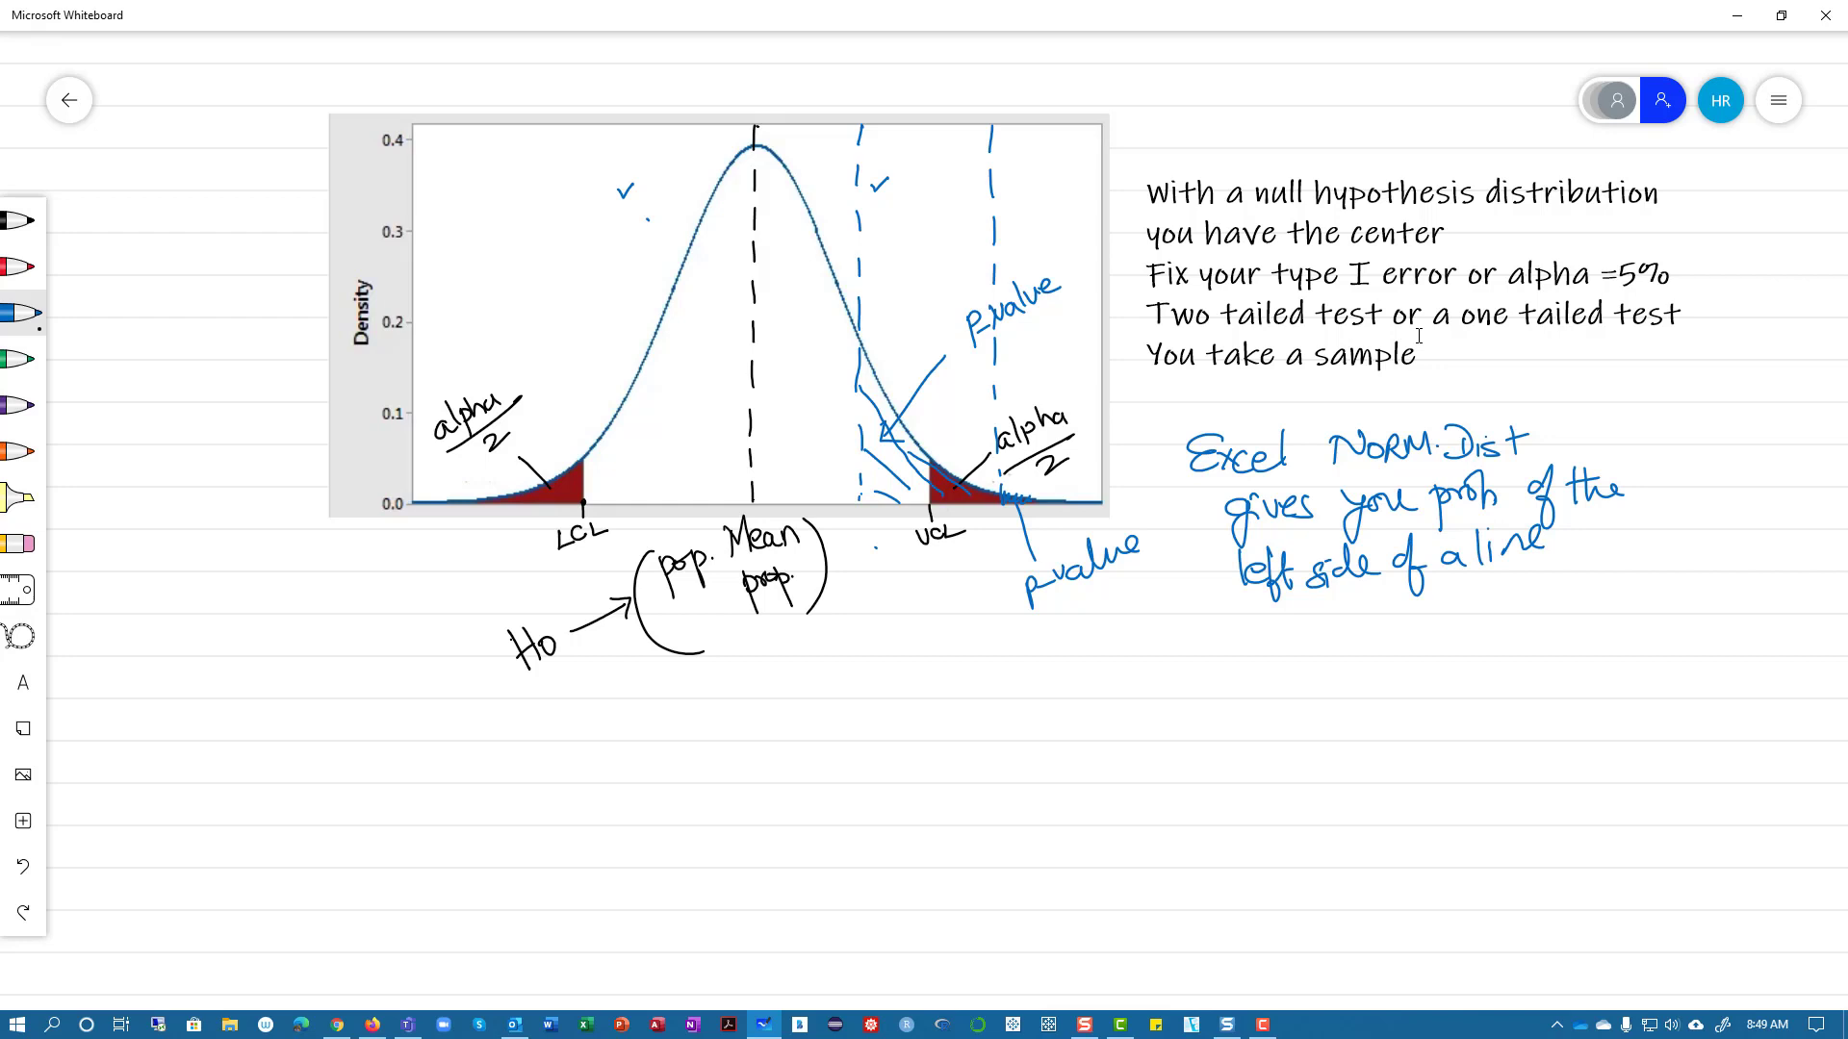
Handwrite 'p-value = 1 - NormDist' on the line beneath
drag(1073, 637, 1074, 677)
drag(1072, 643, 1149, 653)
drag(1153, 633, 1241, 638)
mouse_move(1220, 655)
mouse_down()
mouse_move(1264, 621)
mouse_move(1318, 631)
mouse_up()
mouse_move(1336, 616)
mouse_down()
mouse_move(1332, 650)
mouse_move(1355, 608)
mouse_up()
drag(1370, 625, 1387, 618)
mouse_move(1392, 635)
mouse_down()
mouse_move(1401, 616)
mouse_move(1434, 627)
mouse_up()
drag(1434, 607, 1461, 598)
mouse_move(1447, 606)
mouse_down()
mouse_move(1448, 628)
mouse_move(1488, 621)
mouse_move(1472, 621)
mouse_up()
drag(1484, 611, 1513, 604)
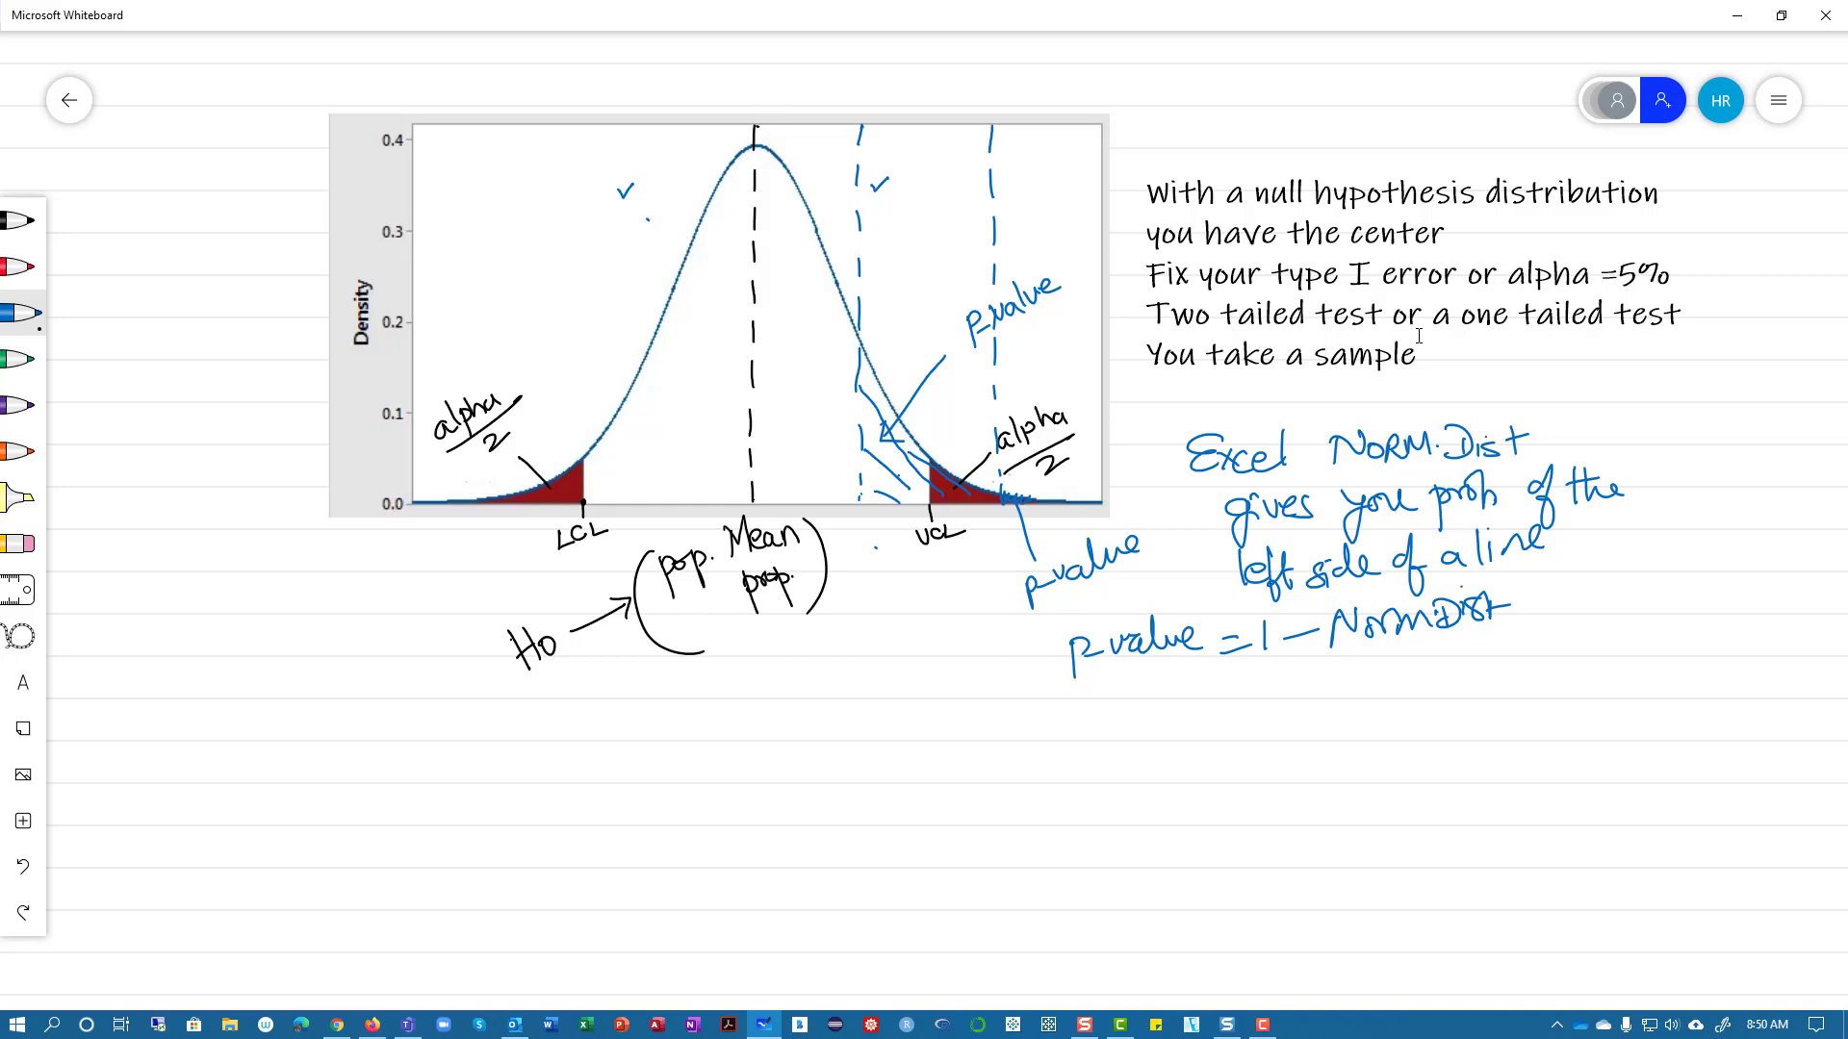
Handwrite 'p-value method compares Area of sample value' below the formula
mouse_move(1149, 683)
mouse_down()
mouse_move(1152, 722)
mouse_move(1176, 704)
mouse_up()
drag(1179, 692, 1261, 697)
mouse_move(1263, 689)
mouse_down()
mouse_move(1293, 699)
mouse_move(1320, 675)
mouse_move(1345, 695)
mouse_up()
mouse_move(1345, 686)
mouse_down()
mouse_move(1396, 664)
mouse_move(1422, 691)
mouse_move(1449, 674)
mouse_move(1455, 697)
mouse_up()
mouse_move(1215, 735)
mouse_down()
mouse_move(1193, 760)
mouse_move(1232, 743)
mouse_up()
drag(1232, 756, 1264, 747)
mouse_move(1268, 732)
mouse_down()
mouse_move(1276, 775)
mouse_move(1347, 724)
mouse_move(1424, 760)
mouse_move(1416, 737)
mouse_up()
drag(1418, 745, 1458, 739)
mouse_move(1455, 731)
mouse_down()
mouse_move(1533, 720)
mouse_move(1520, 759)
mouse_move(1567, 736)
mouse_up()
drag(1588, 717, 1649, 714)
mouse_move(1648, 712)
mouse_down()
mouse_move(1652, 743)
mouse_move(1672, 685)
mouse_up()
mouse_move(1665, 721)
mouse_down()
mouse_move(1683, 693)
mouse_move(1703, 702)
mouse_up()
drag(1711, 693, 1732, 695)
mouse_move(1737, 702)
mouse_down()
mouse_move(1744, 674)
mouse_move(1771, 688)
mouse_up()
drag(1773, 693, 1795, 679)
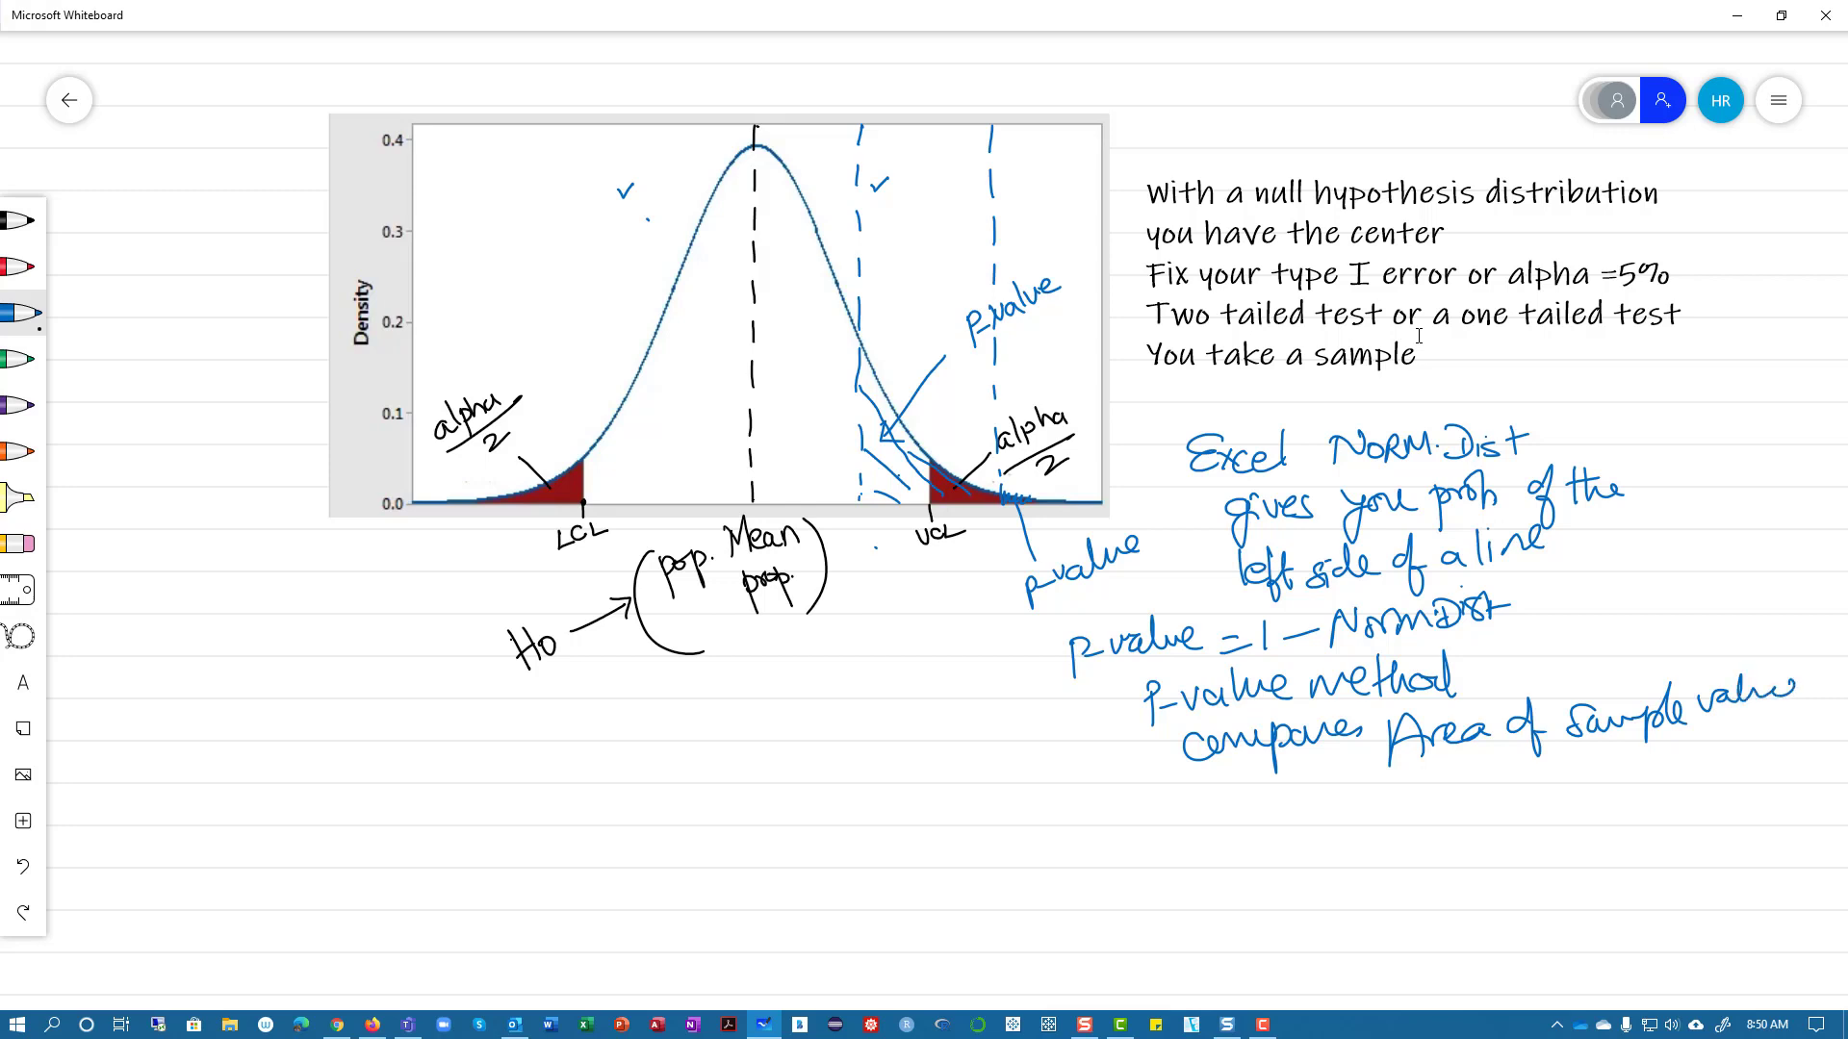
Finish with 'to alpha/2' and mark the sample position with an arrow, X and 'sample' label
drag(1238, 772, 1243, 806)
drag(1249, 788, 1268, 776)
mouse_move(1315, 778)
mouse_down()
mouse_move(1306, 798)
mouse_move(1322, 764)
mouse_up()
mouse_move(1330, 770)
mouse_down()
mouse_move(1361, 801)
mouse_move(1346, 821)
mouse_move(1365, 798)
mouse_up()
drag(1367, 794, 1411, 784)
mouse_move(1307, 832)
mouse_down()
mouse_move(1392, 806)
mouse_move(1386, 828)
mouse_up()
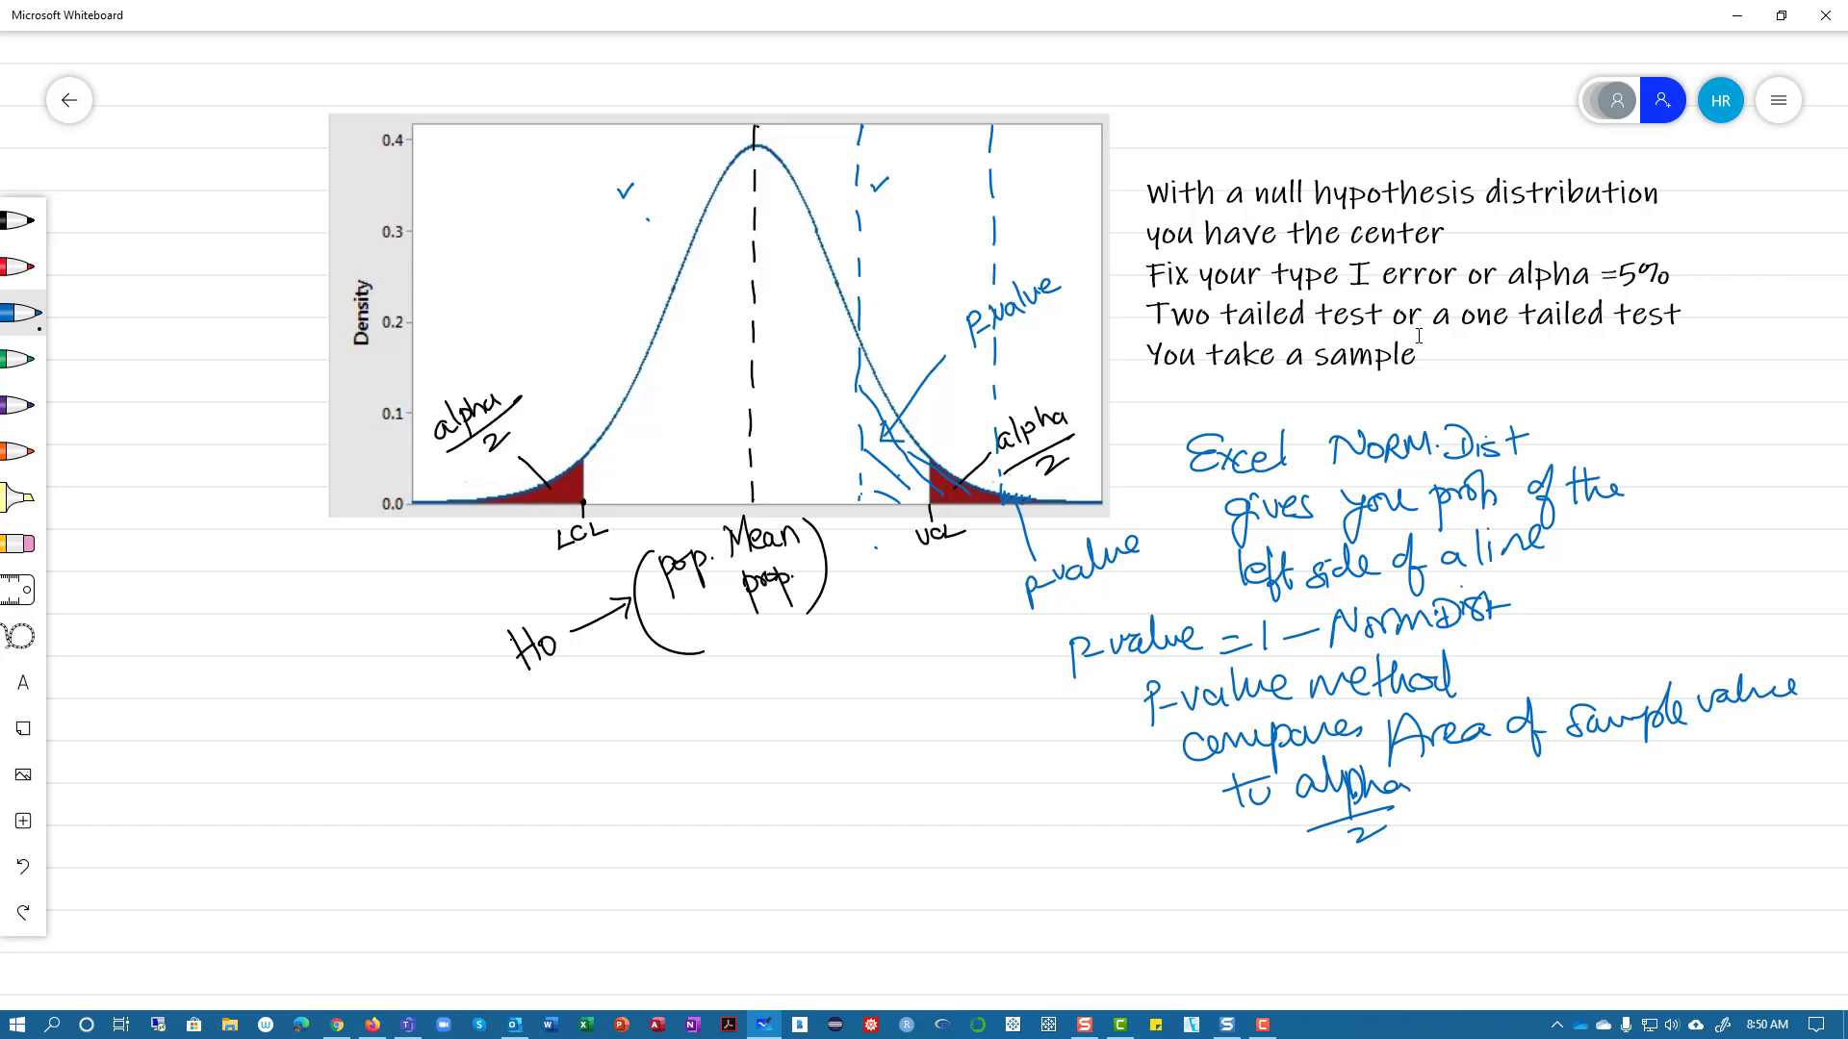
mouse_move(857, 572)
mouse_down()
mouse_move(856, 493)
mouse_move(873, 513)
mouse_move(843, 631)
mouse_move(864, 598)
mouse_move(887, 616)
mouse_move(893, 568)
mouse_move(904, 587)
mouse_up()
mouse_move(841, 504)
mouse_down()
mouse_move(860, 491)
mouse_move(846, 529)
mouse_up()
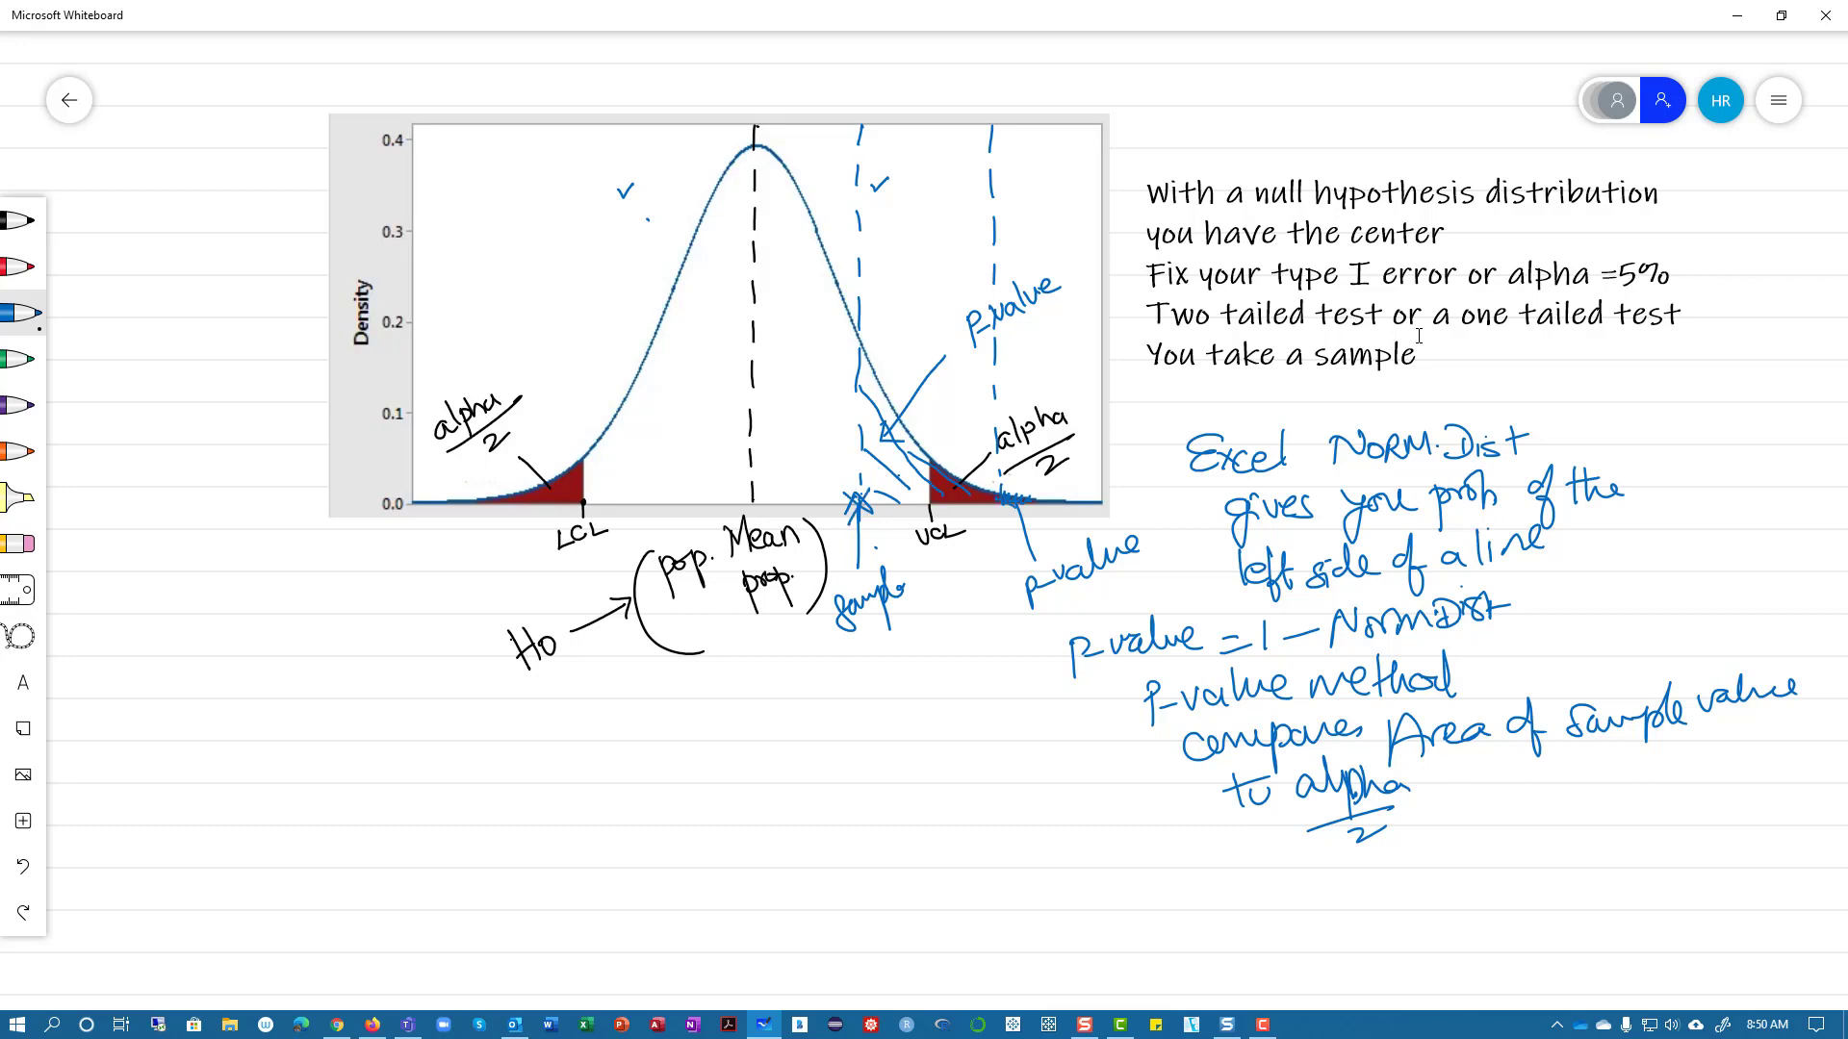
Circle and underline UCL, then arrow it to handwritten 'NORM.INV (prob;' in black
mouse_move(934, 486)
mouse_down()
mouse_move(922, 521)
mouse_move(933, 485)
mouse_up()
click(19, 220)
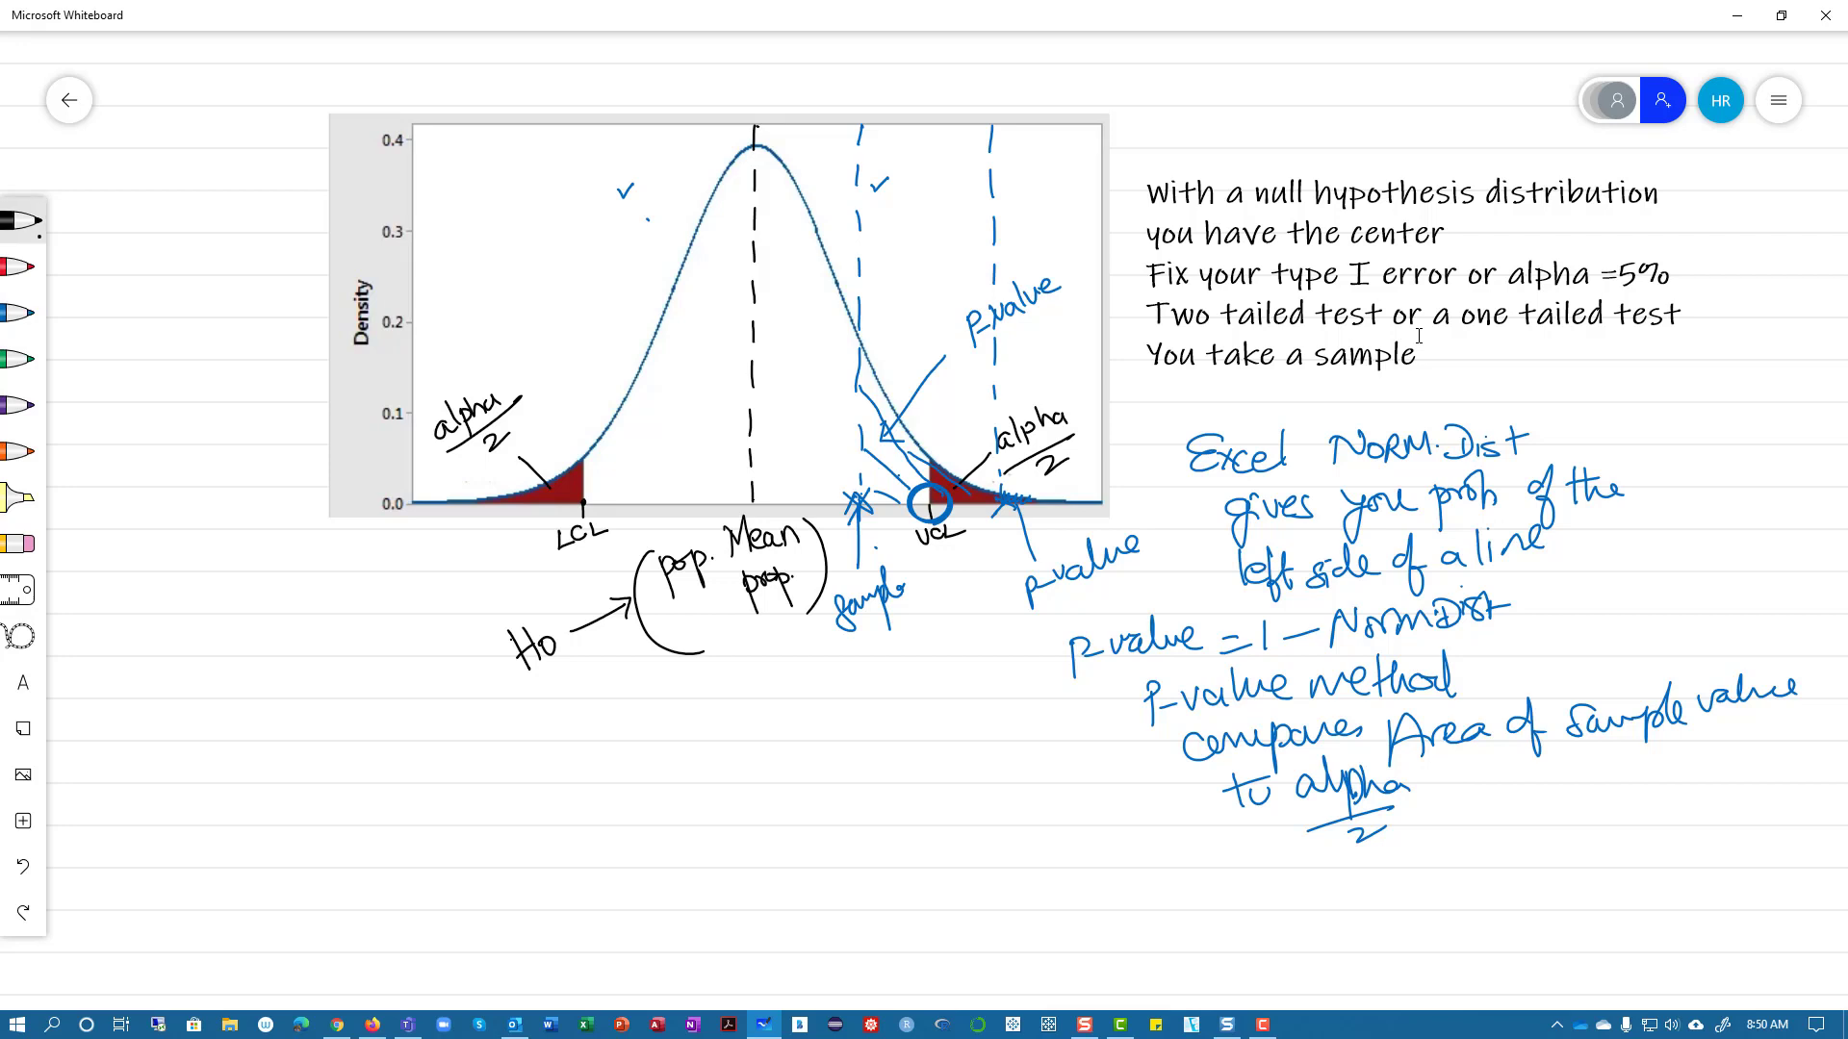
mouse_move(924, 554)
mouse_down()
mouse_move(983, 543)
mouse_move(930, 700)
mouse_move(955, 662)
mouse_up()
mouse_move(870, 737)
mouse_down()
mouse_move(872, 772)
mouse_move(895, 733)
mouse_move(903, 748)
mouse_up()
mouse_move(913, 760)
mouse_down()
mouse_move(938, 728)
mouse_move(970, 739)
mouse_up()
click(956, 736)
drag(979, 733, 1003, 691)
drag(1006, 695, 1020, 686)
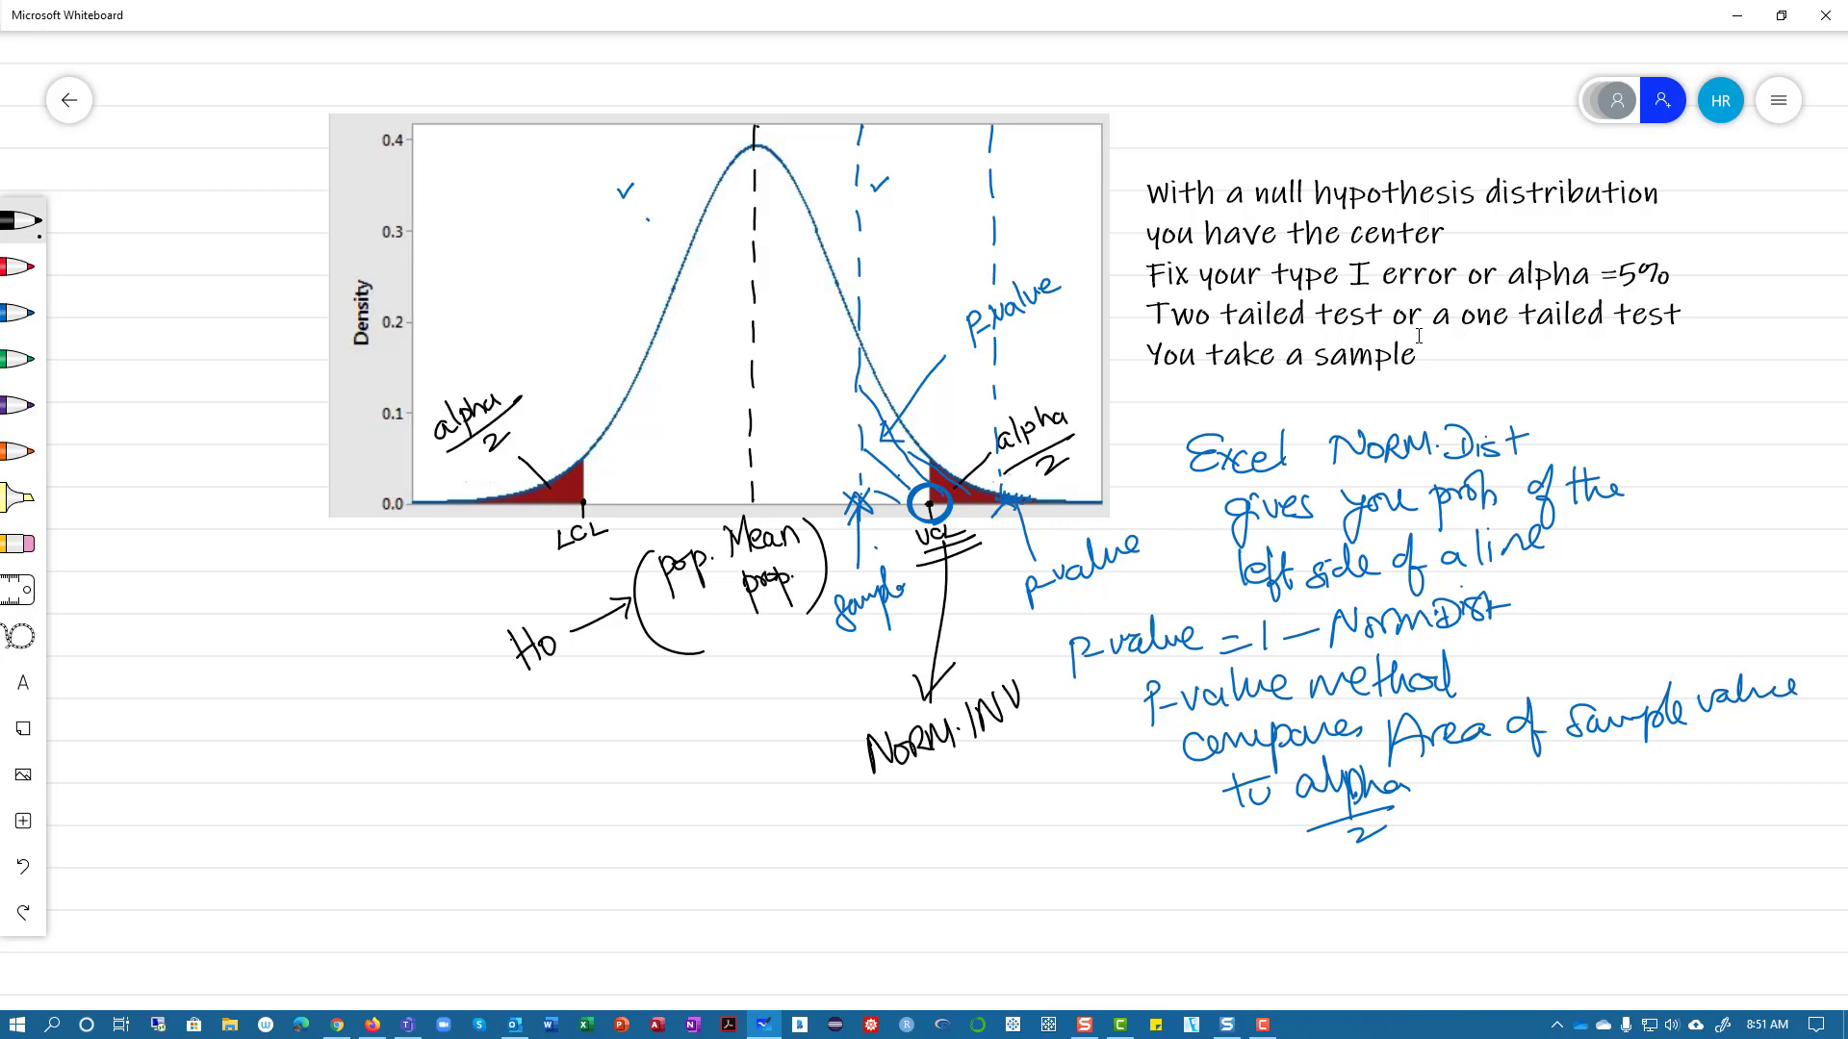
drag(922, 777, 911, 813)
mouse_move(934, 781)
mouse_down()
mouse_move(945, 825)
mouse_move(965, 771)
mouse_move(997, 784)
mouse_up()
Circle the right alpha/2 label and write 'Left value' with an arrow under NORM.INV
mouse_move(990, 413)
mouse_down()
mouse_move(1001, 465)
mouse_move(1082, 460)
mouse_move(1035, 388)
mouse_move(987, 409)
mouse_up()
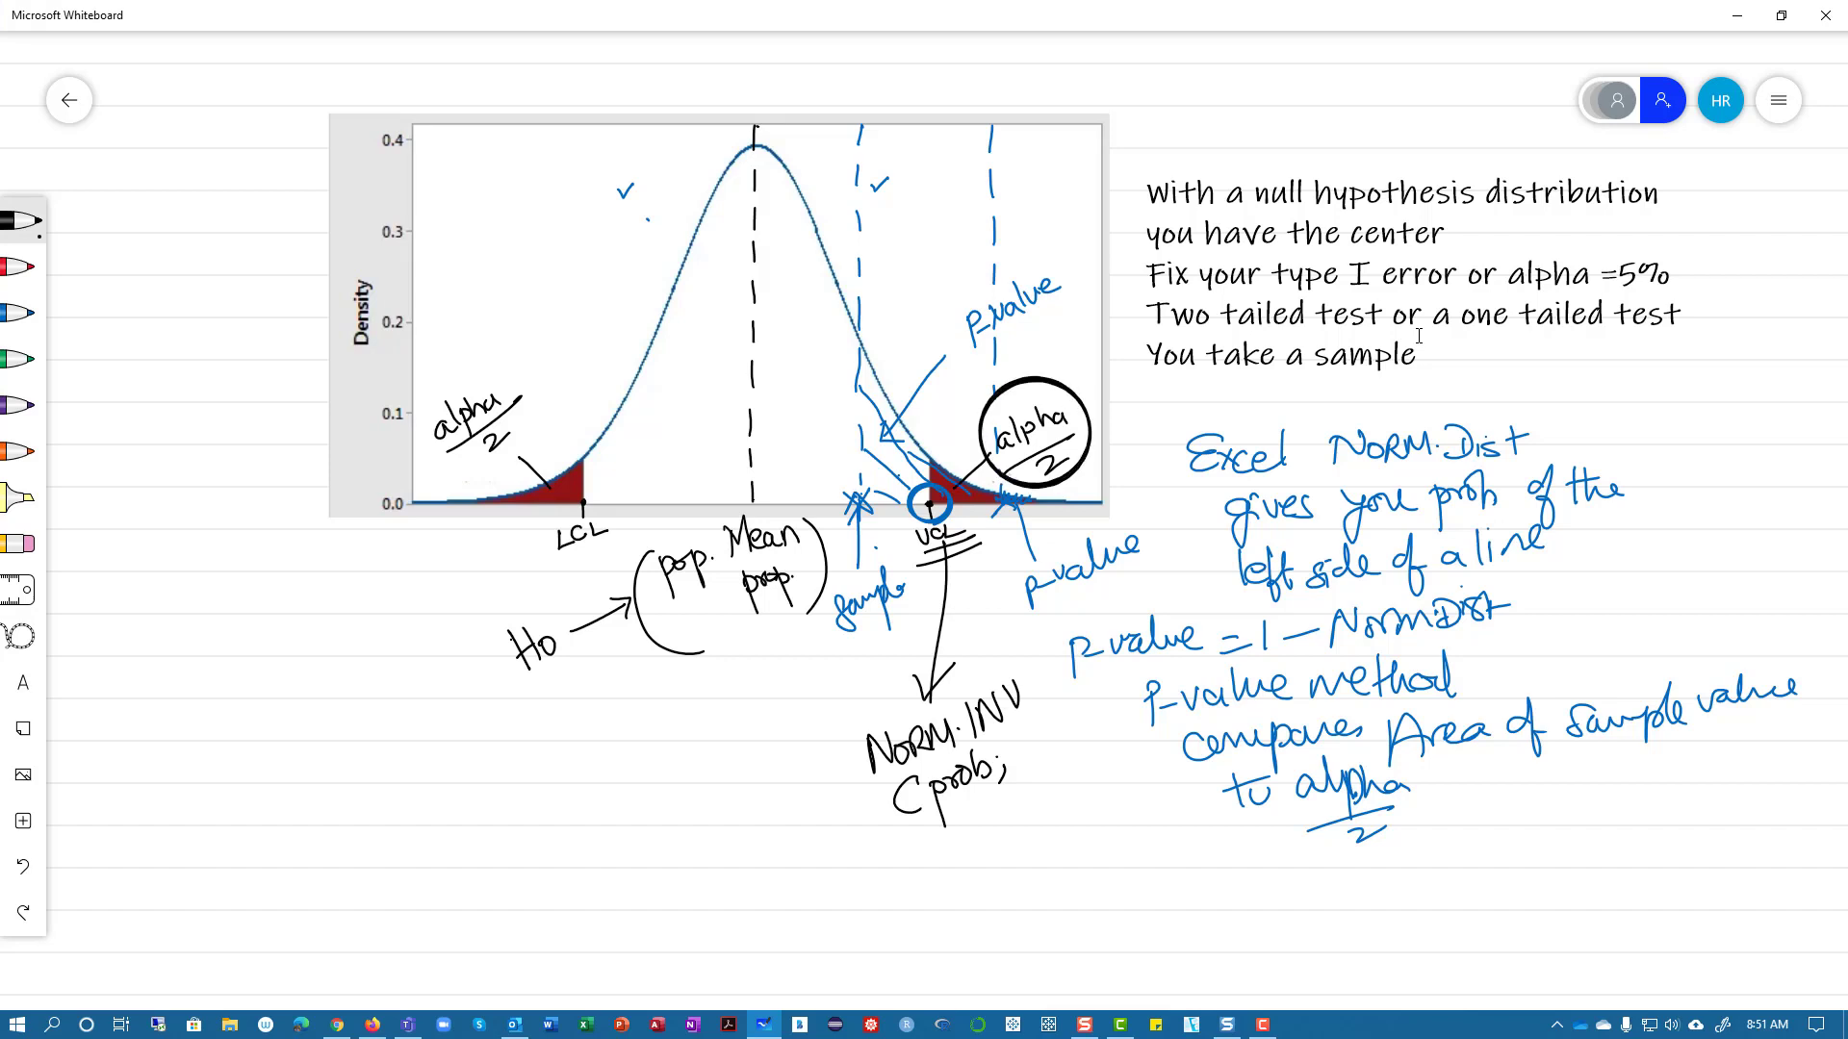
mouse_move(970, 833)
mouse_down()
mouse_move(966, 801)
mouse_move(941, 876)
mouse_move(968, 878)
mouse_move(1062, 805)
mouse_up()
drag(1063, 808, 1084, 793)
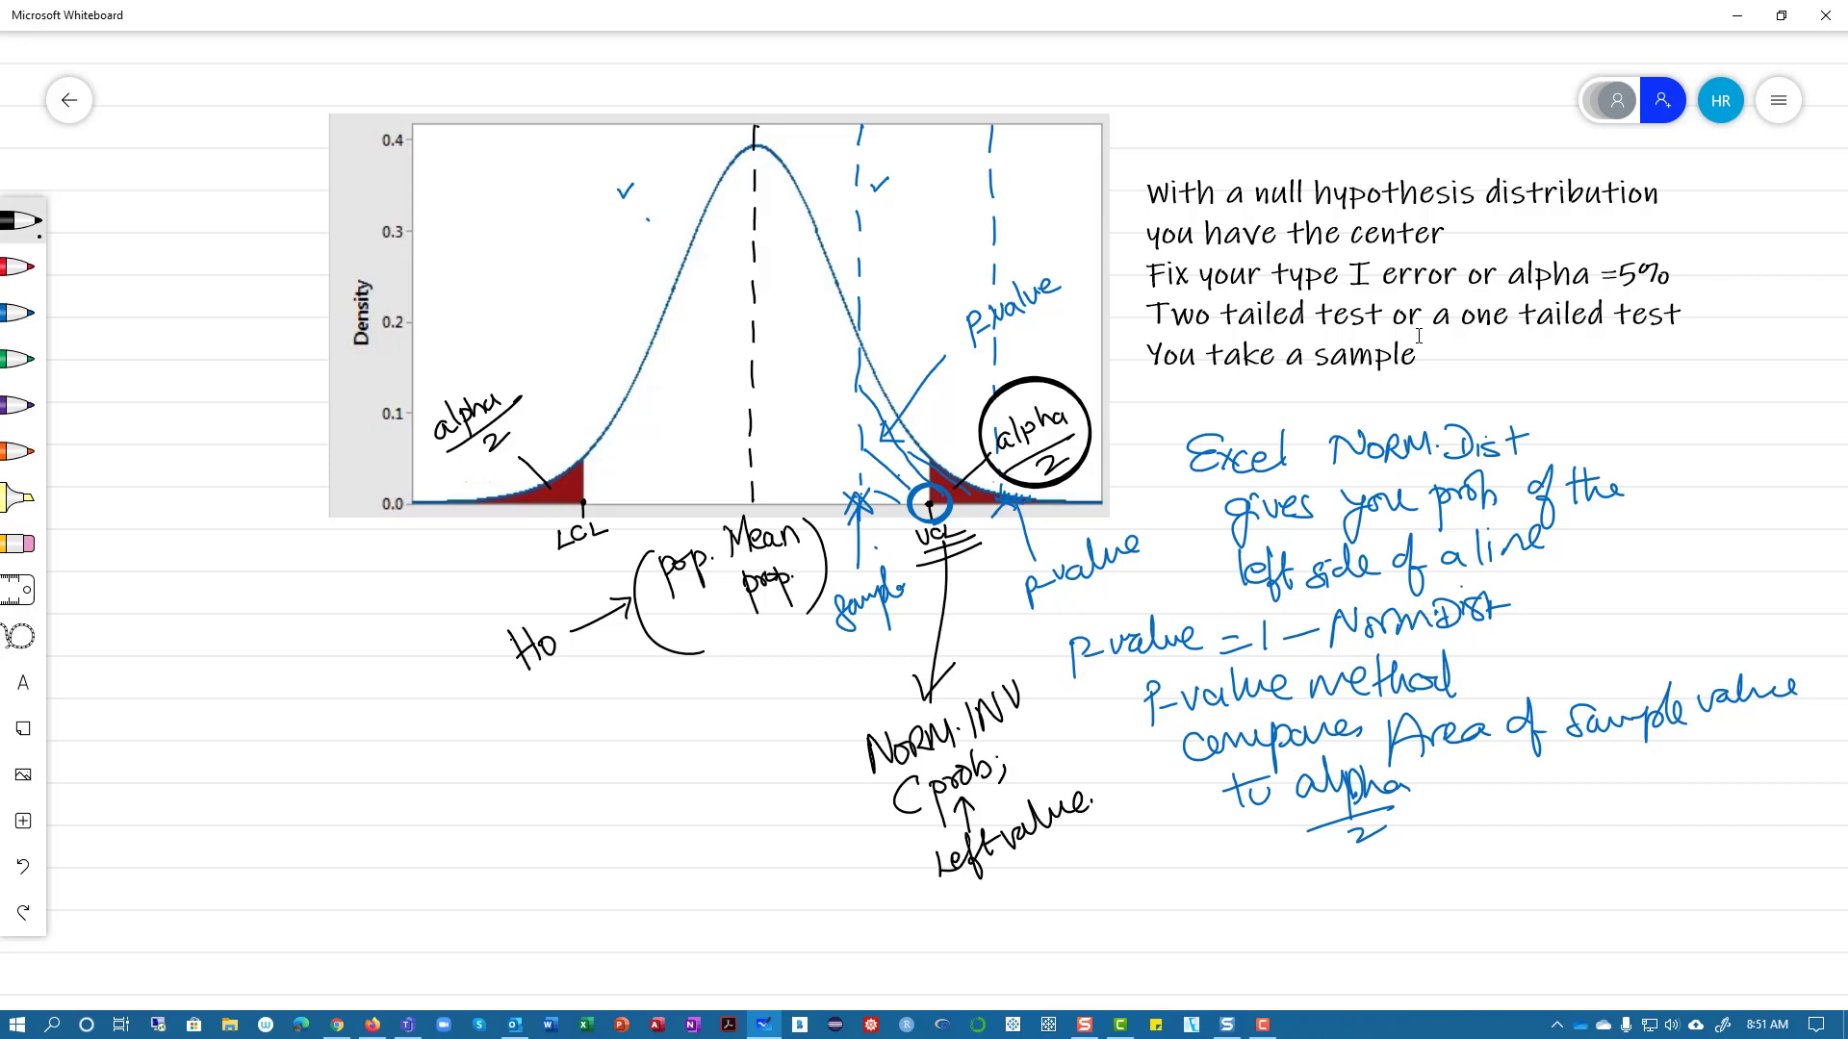
Shade the area left of UCL with three purple lines across the curve base
click(19, 405)
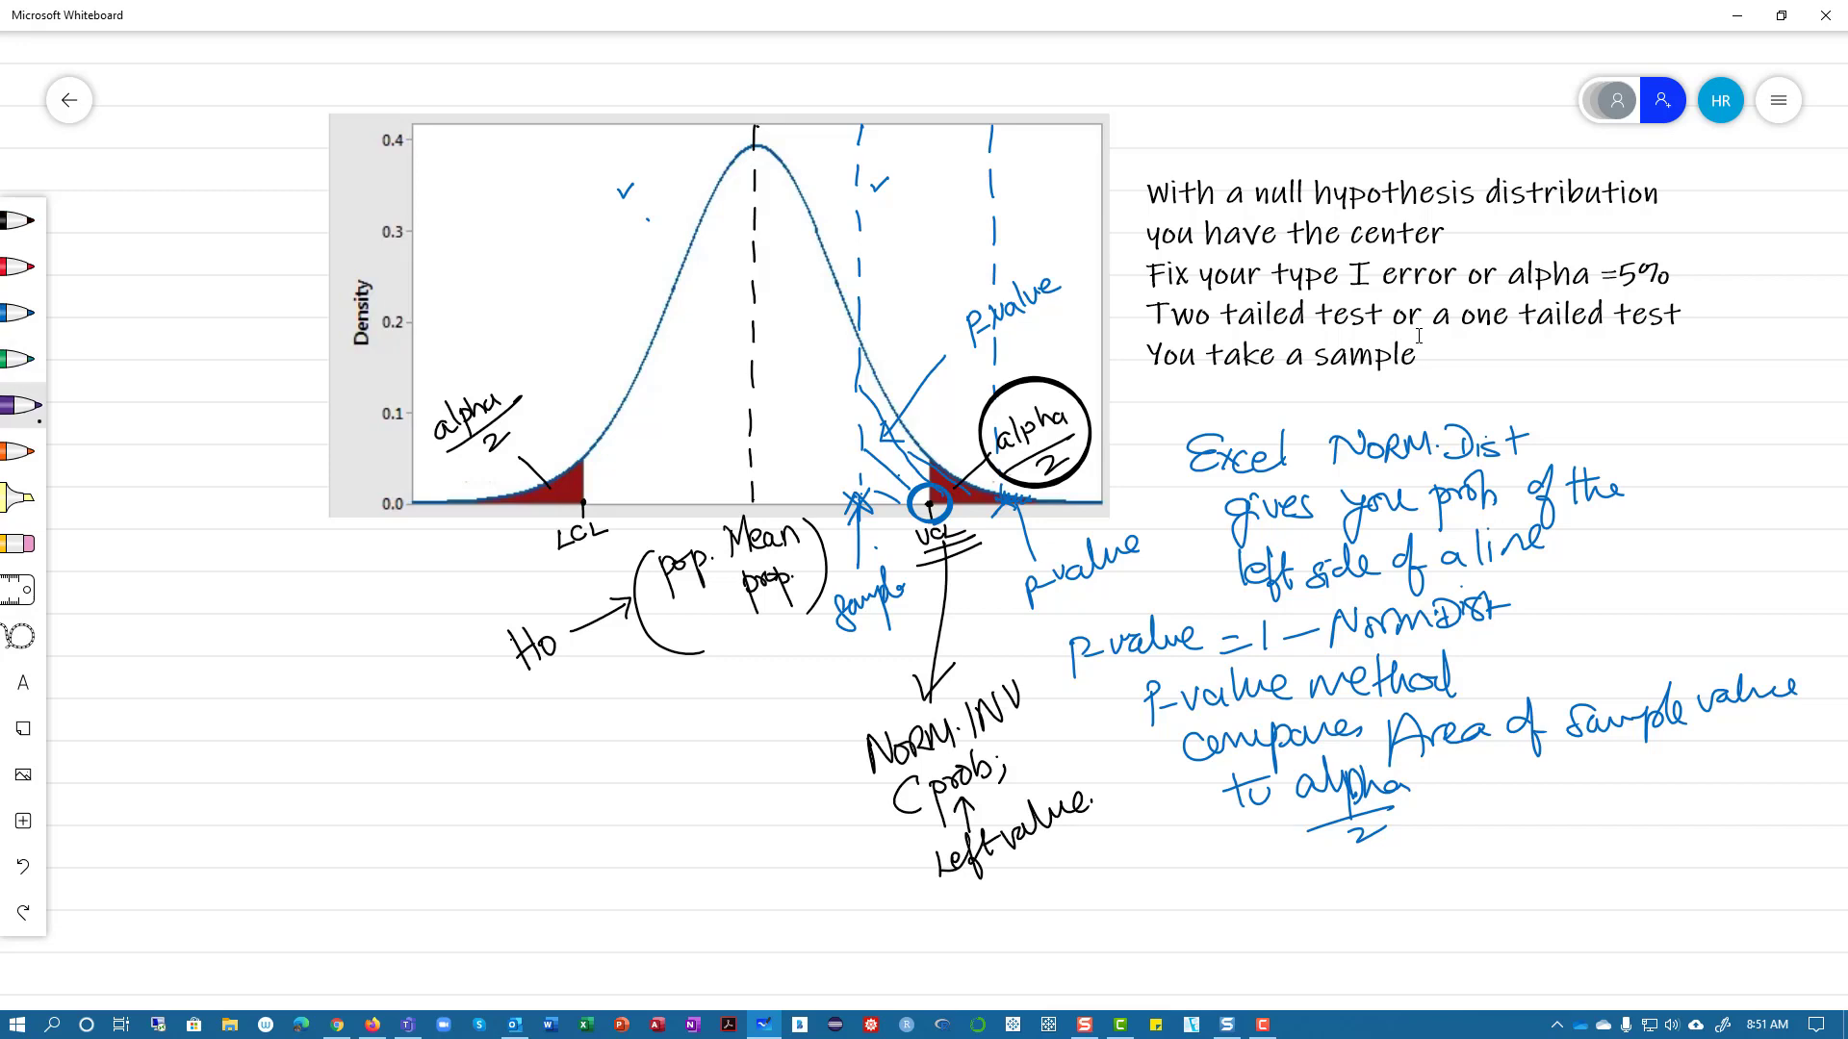
drag(929, 474, 611, 487)
drag(918, 465, 614, 476)
drag(918, 450, 589, 462)
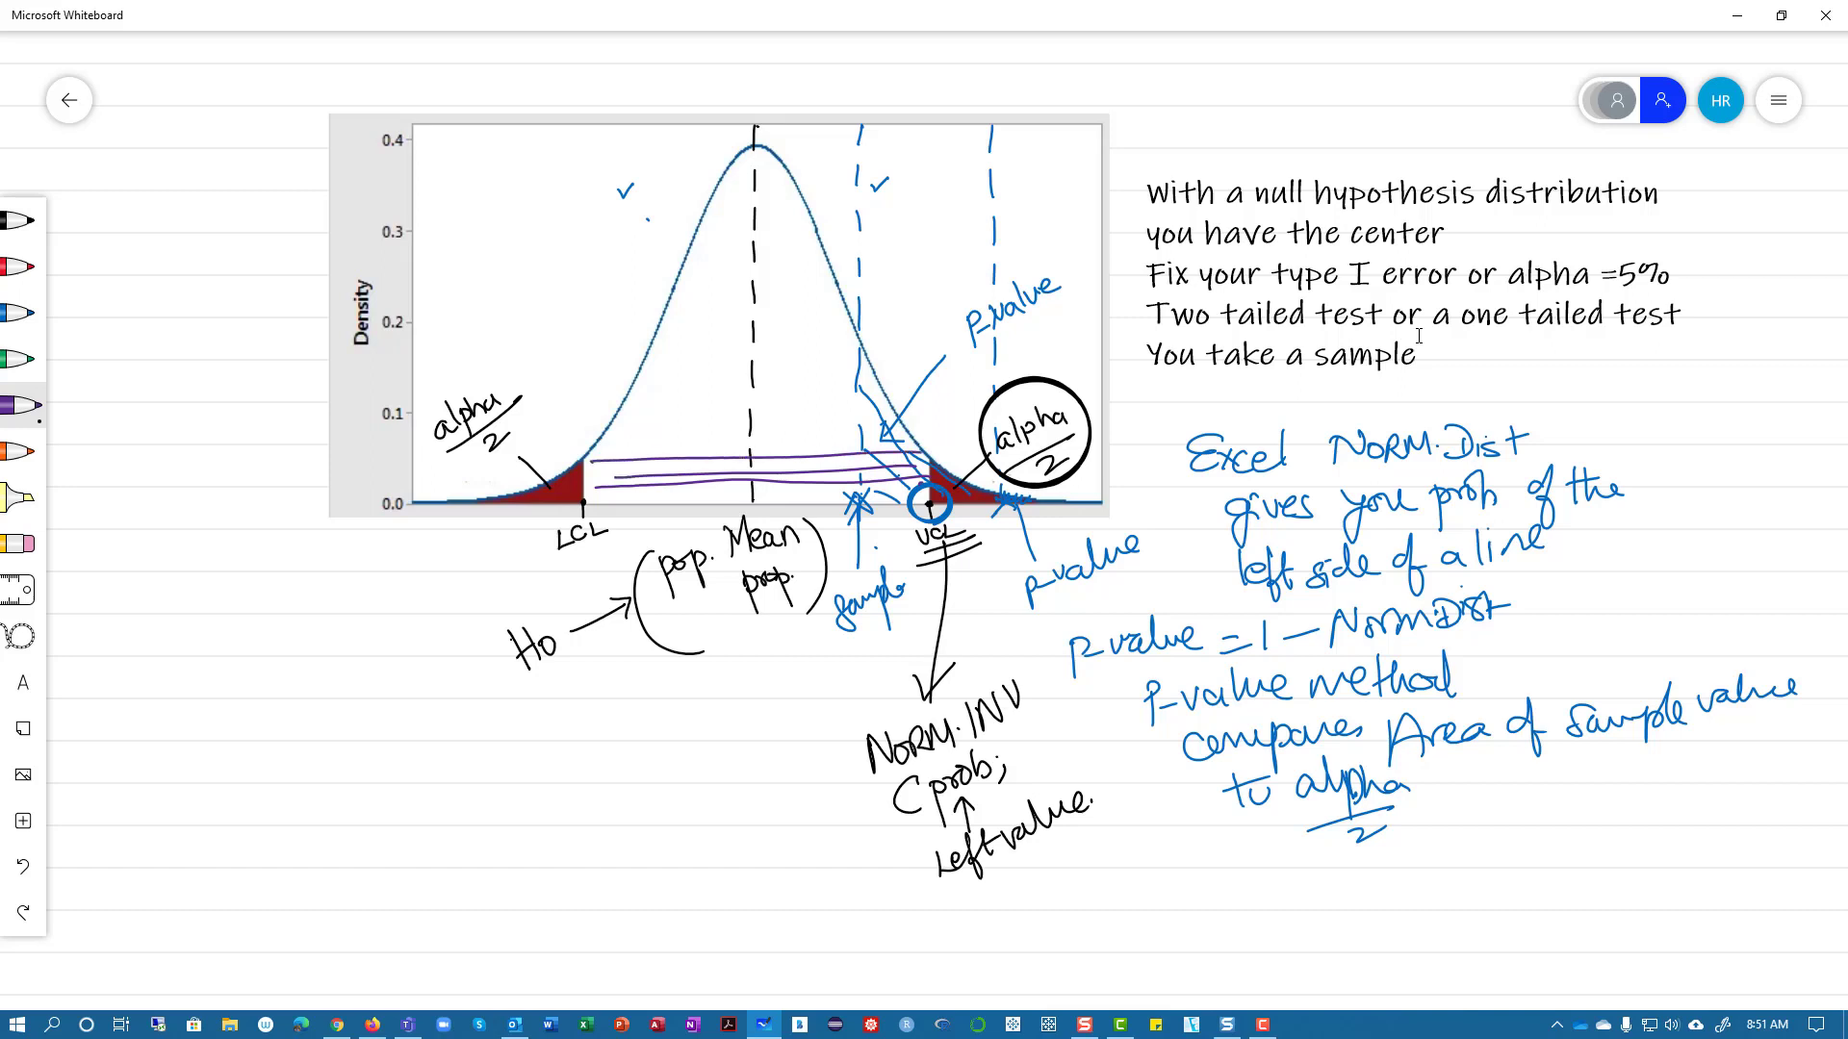
Write '1 - alpha/2' under 'Left value' and circle the 'sample' label in purple
drag(984, 887, 987, 904)
drag(994, 894, 1037, 860)
mouse_move(1045, 872)
mouse_down()
mouse_move(1056, 857)
mouse_move(1060, 882)
mouse_up()
mouse_move(1069, 835)
mouse_down()
mouse_move(1064, 856)
mouse_move(1082, 855)
mouse_up()
drag(1091, 839, 1092, 894)
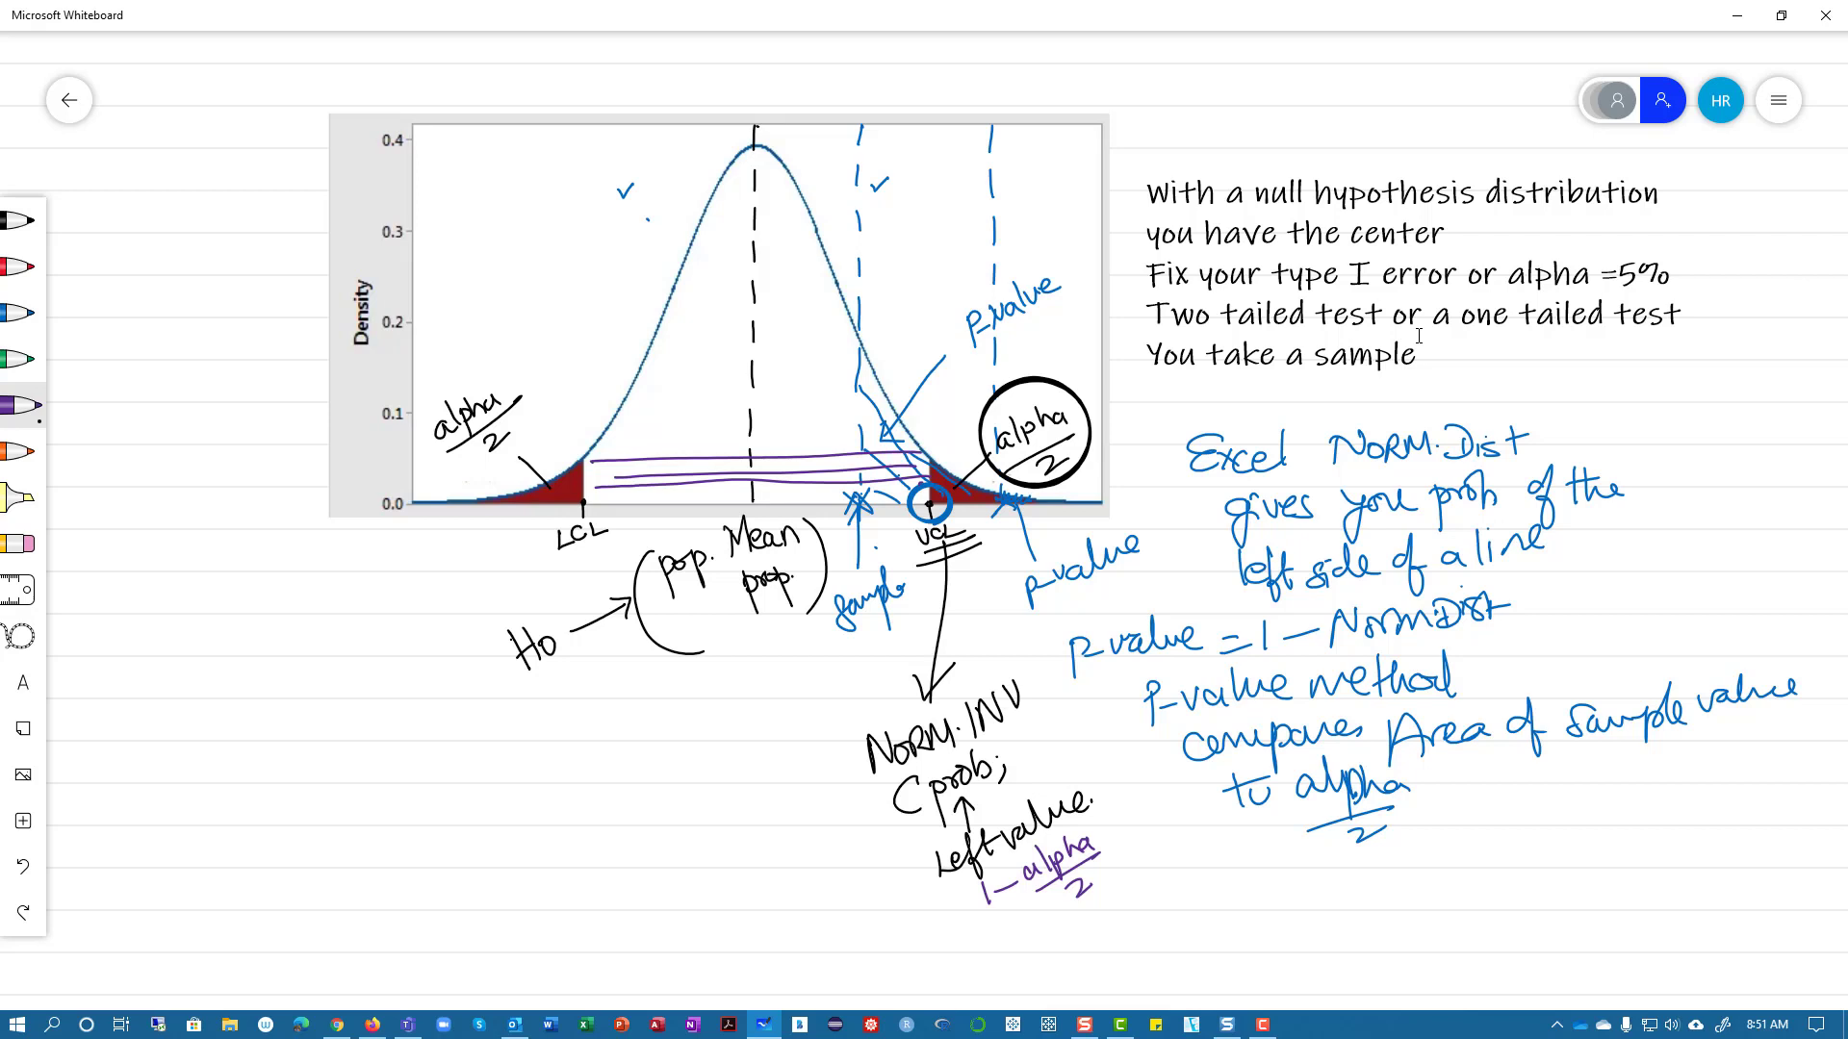
mouse_move(892, 536)
mouse_down()
mouse_move(915, 539)
mouse_move(871, 640)
mouse_move(871, 554)
mouse_up()
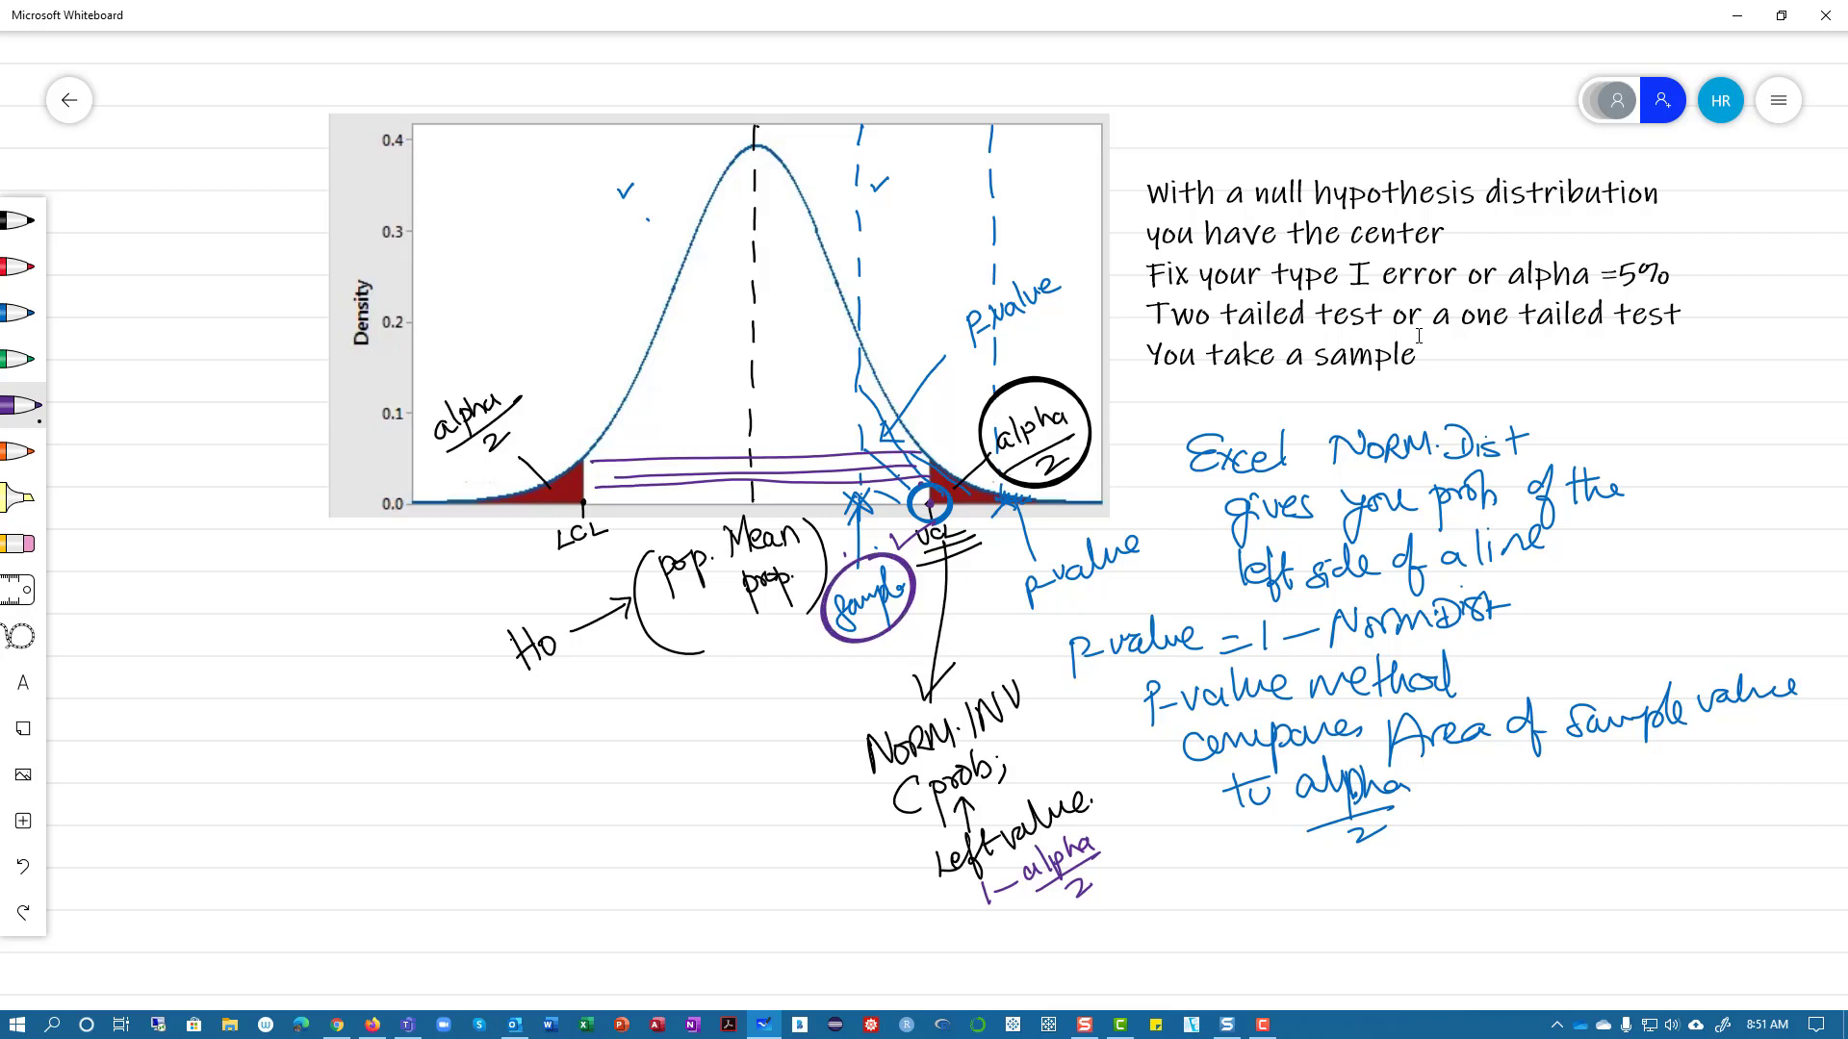